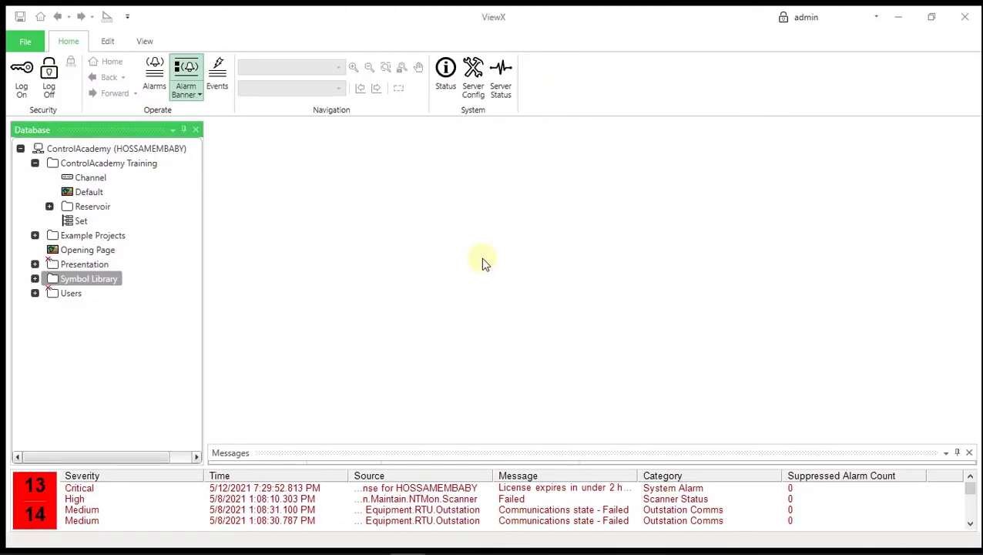
Open the Default mimic and draw a rectangle near the top centre of the page.
double_click(96, 192)
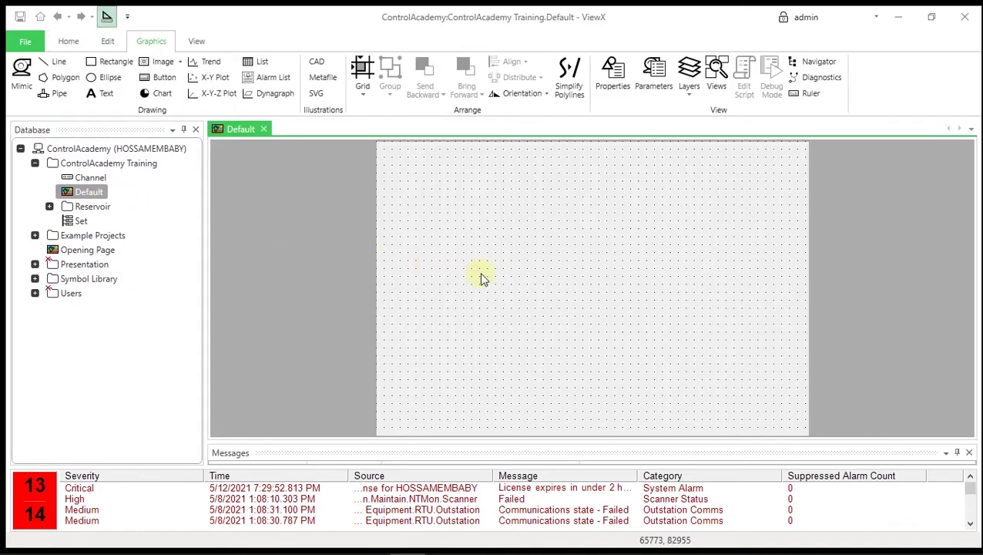
click(115, 65)
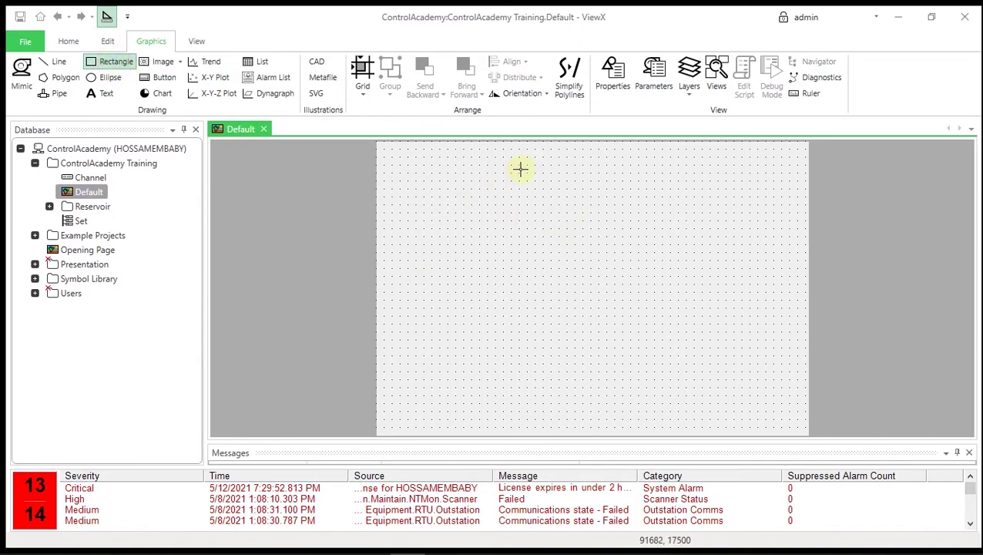
drag(519, 165, 598, 247)
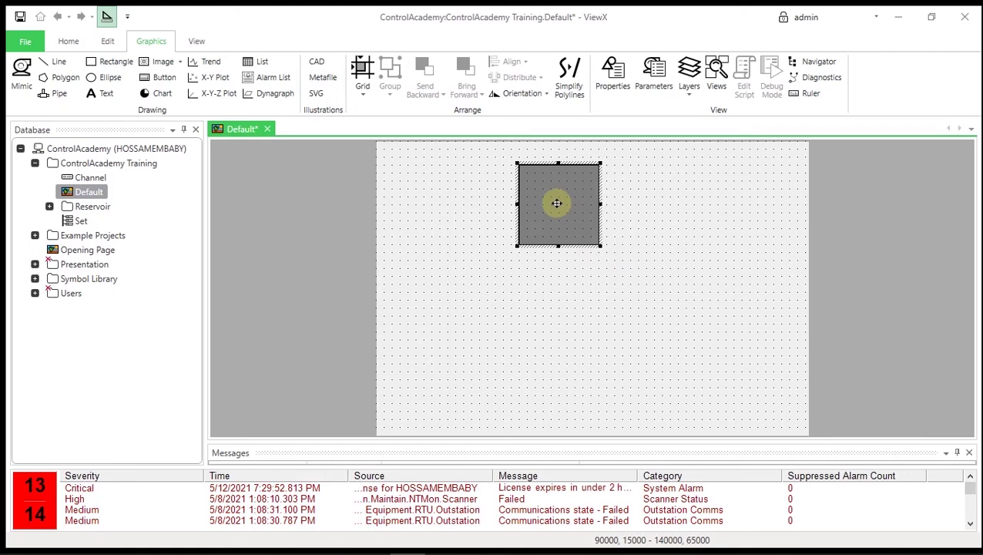
Set the new rectangle's fill colour to white in its Properties.
click(556, 202)
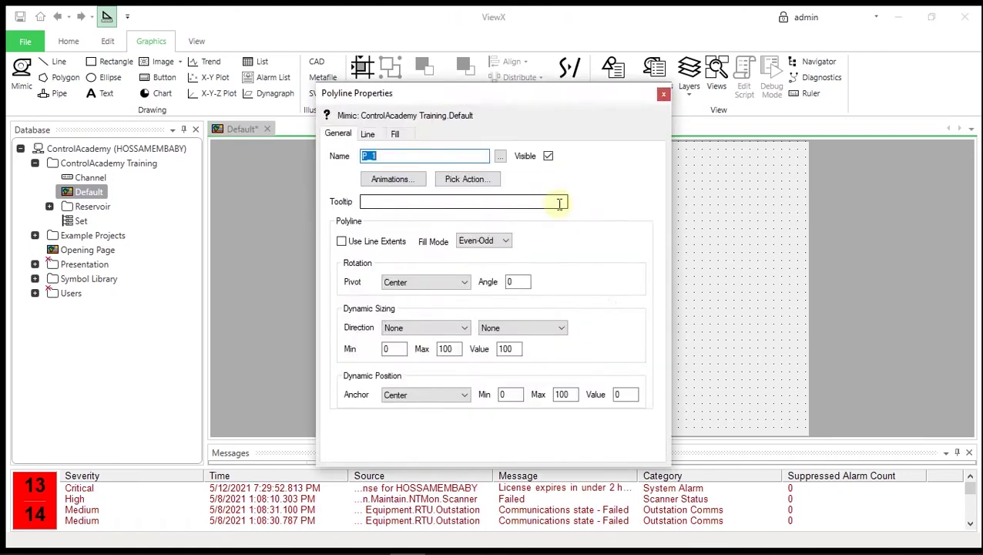
click(368, 134)
click(395, 134)
click(390, 243)
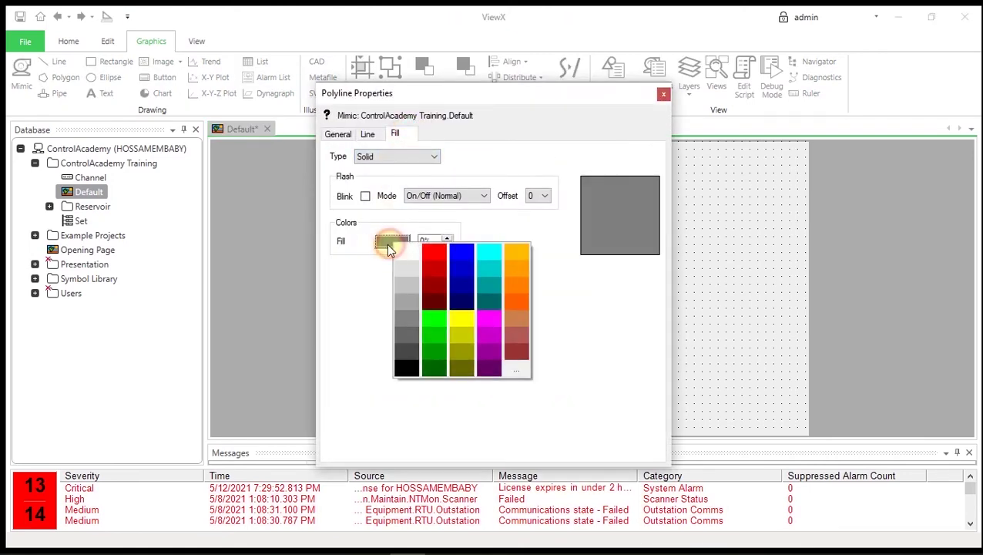
click(400, 255)
click(664, 93)
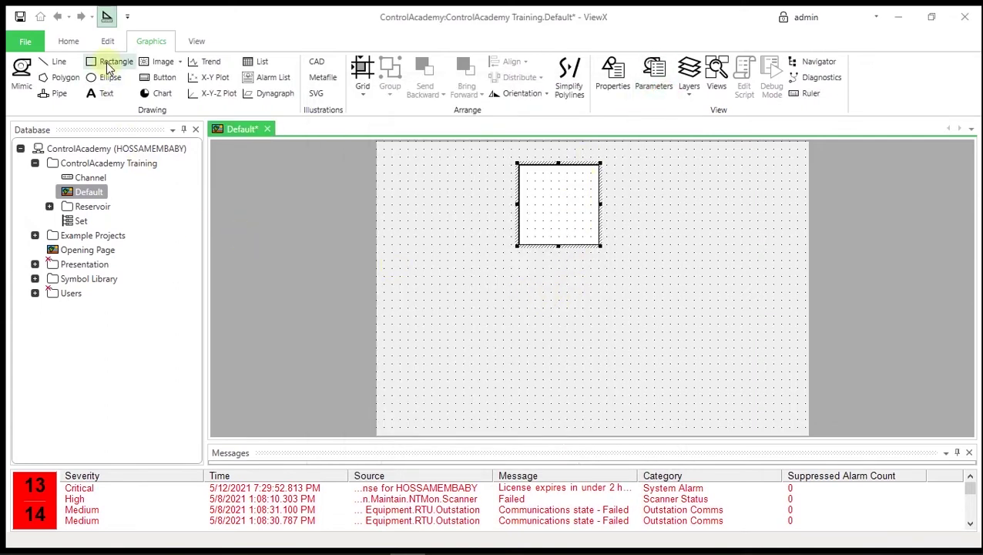
Draw a larger grey rectangle, send it to back, and move it below the white rectangle.
click(108, 67)
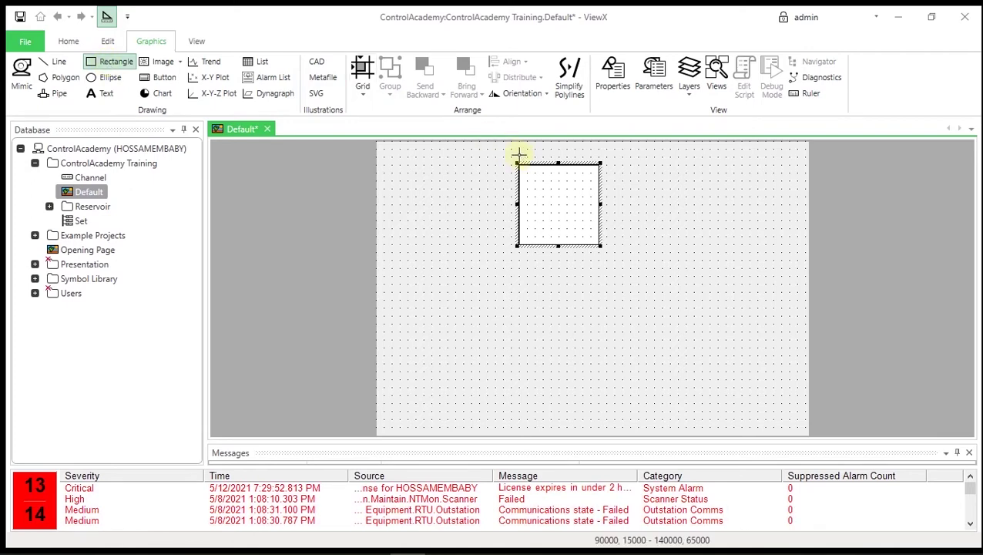
mouse_move(501, 151)
mouse_down()
mouse_move(546, 213)
mouse_move(623, 272)
mouse_move(616, 268)
mouse_up()
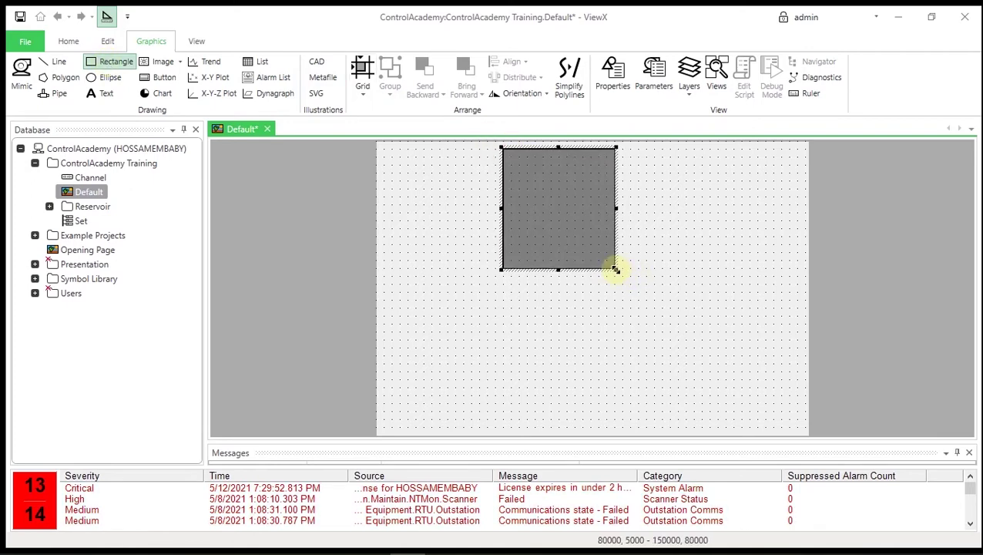
right_click(564, 225)
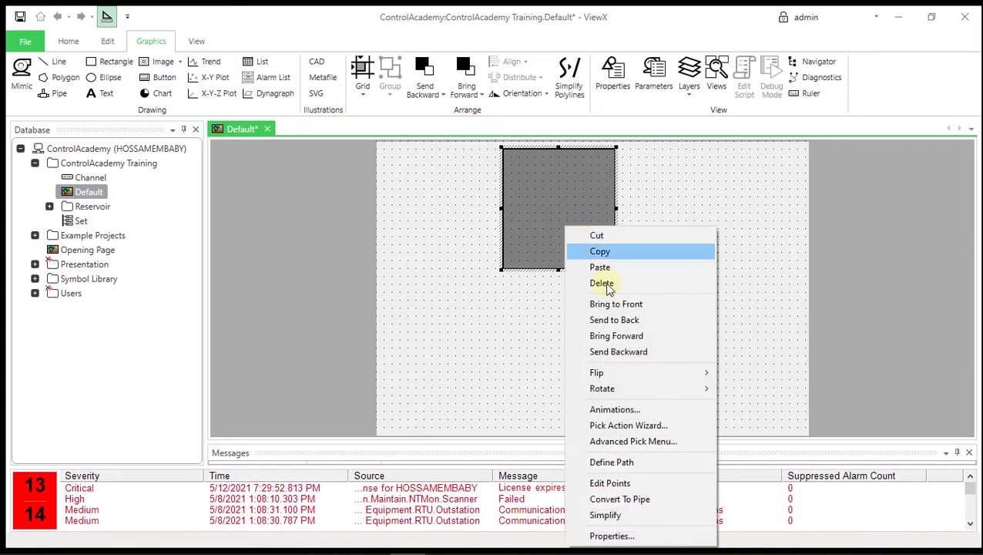
click(636, 319)
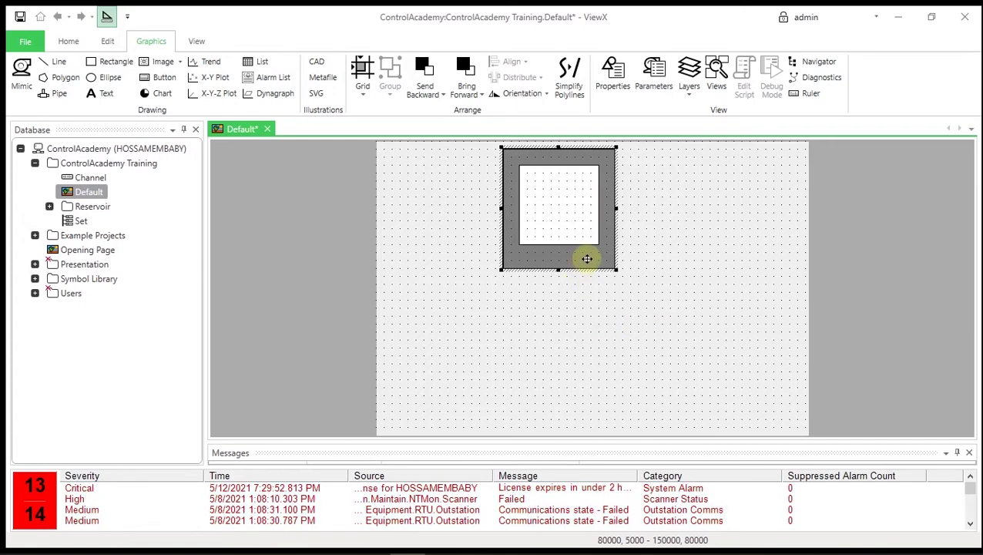
drag(587, 259, 584, 369)
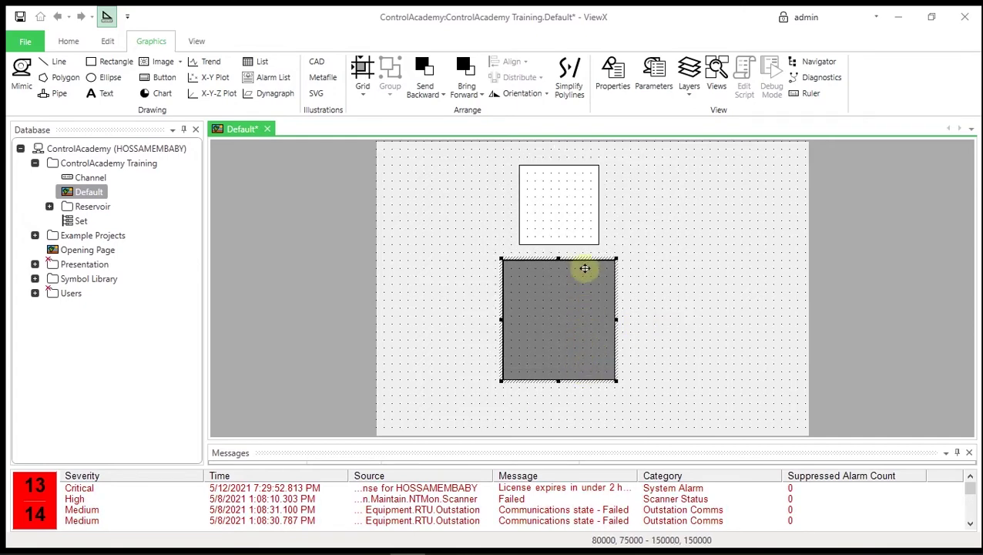
click(567, 214)
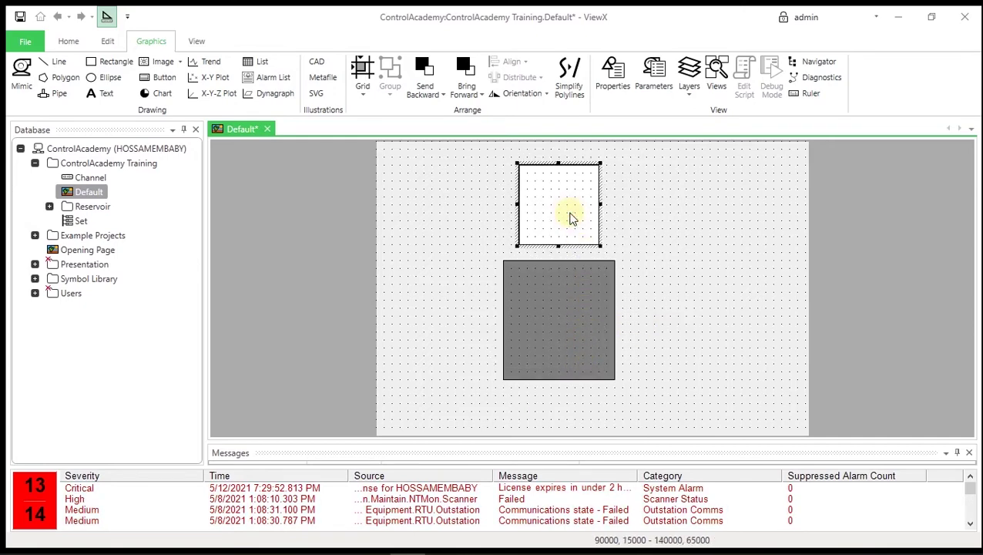
Open the white rectangle's Animations, edit the SizeMax expression, and start inserting an OPC tag.
right_click(567, 215)
click(629, 401)
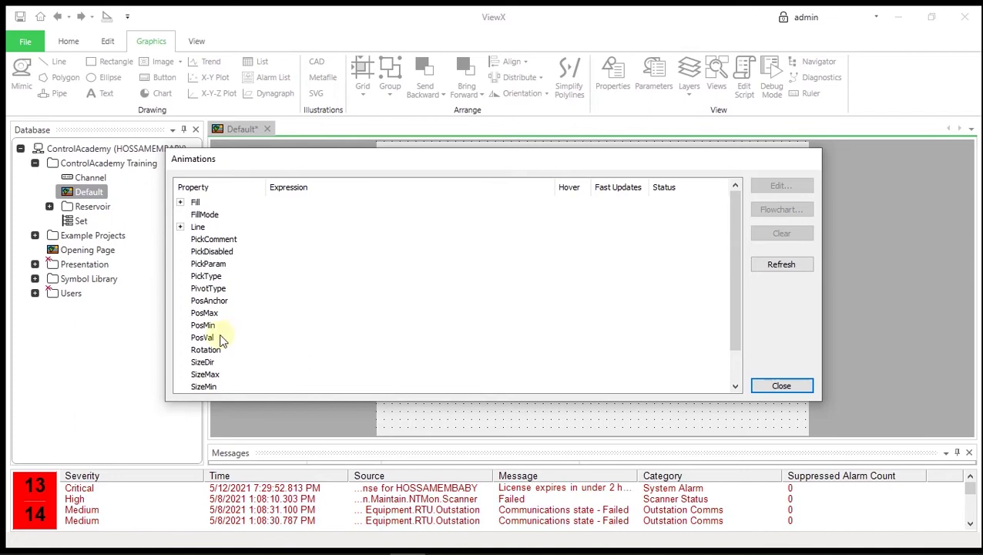
click(215, 375)
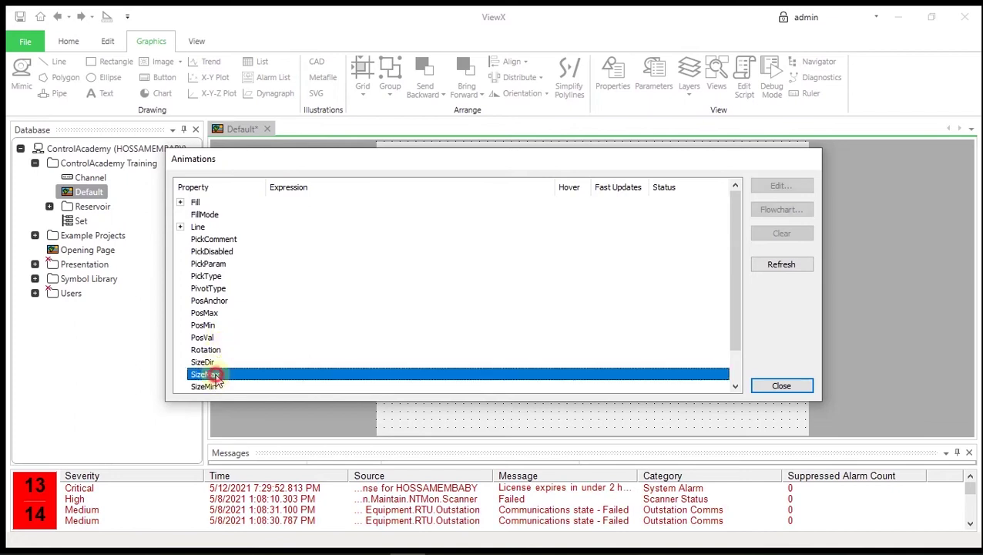
click(782, 187)
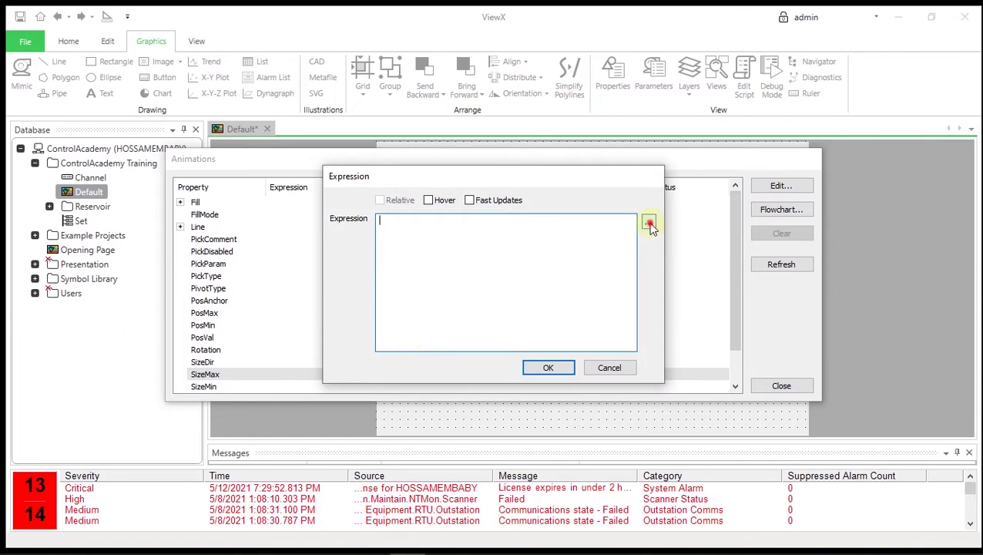
click(649, 224)
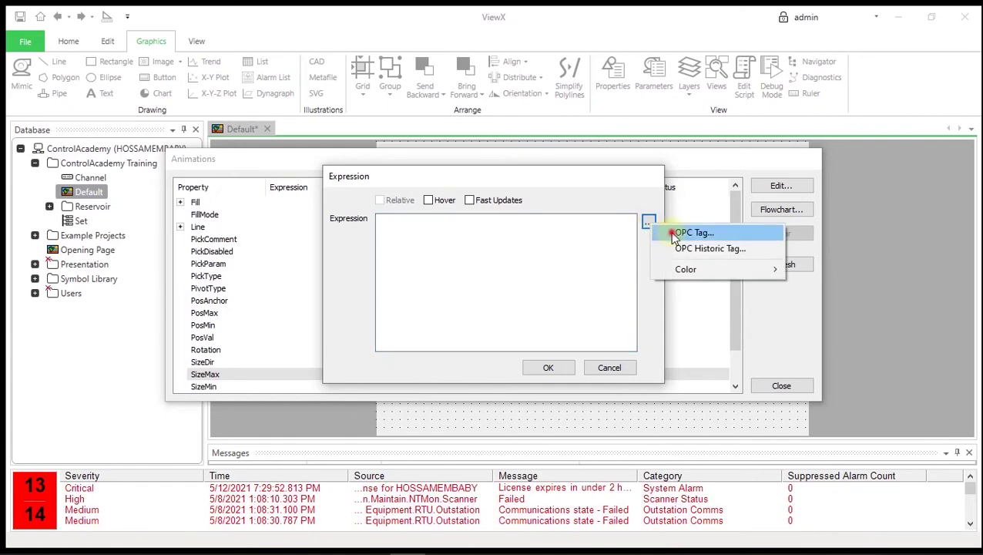
click(675, 235)
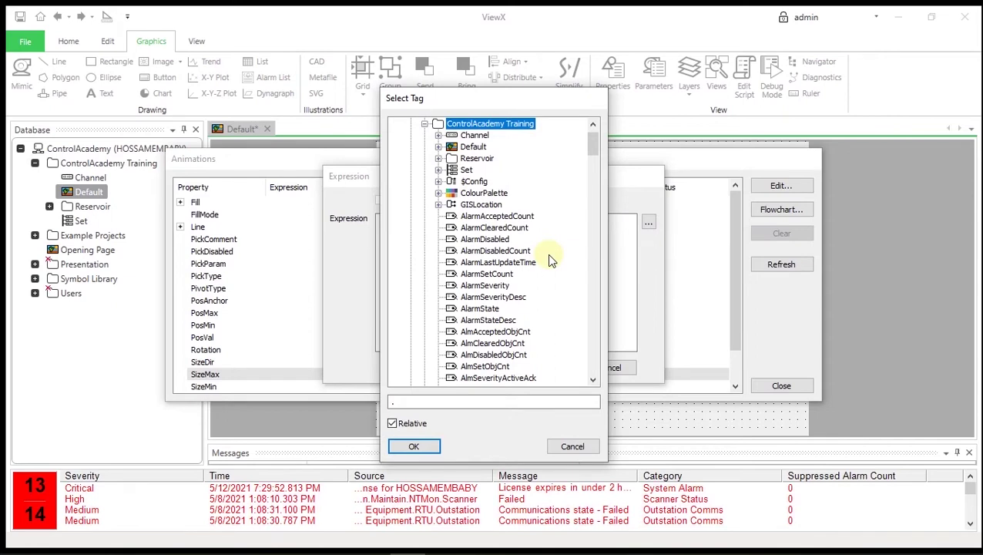
Browse to Reservoir > Level > FullScale and apply .Reservoir.Level.FullScale as the SizeMax expression.
scroll(549, 261, up, 1)
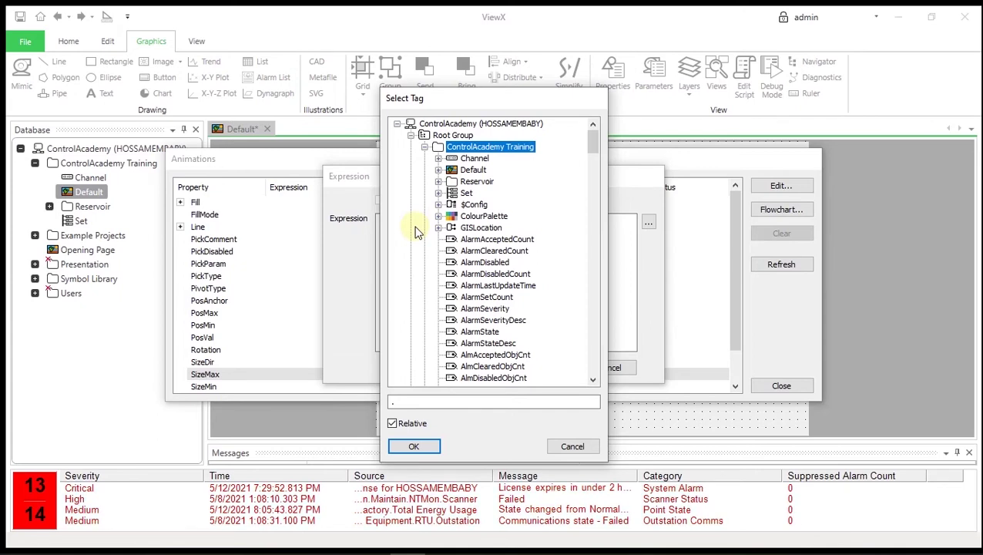
click(437, 182)
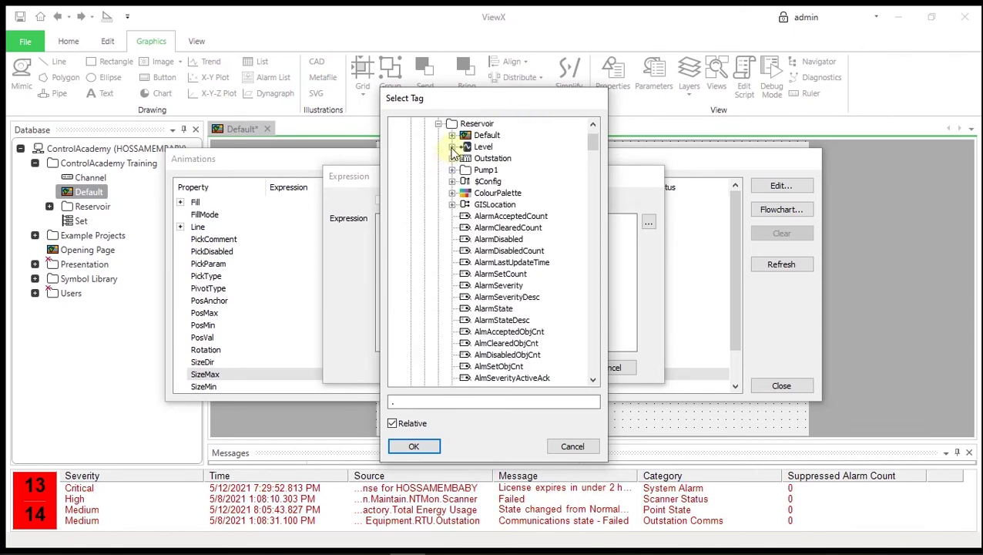
click(452, 146)
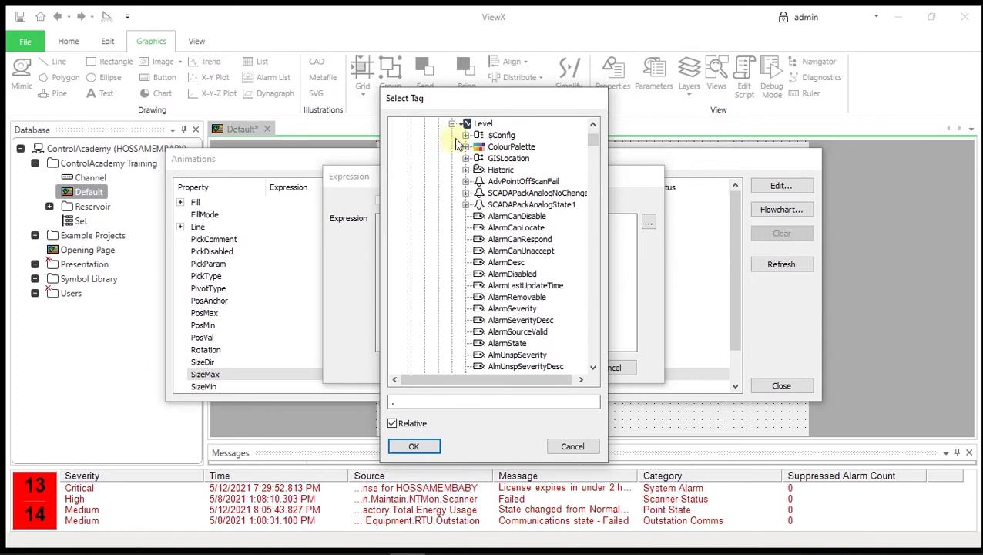
click(466, 136)
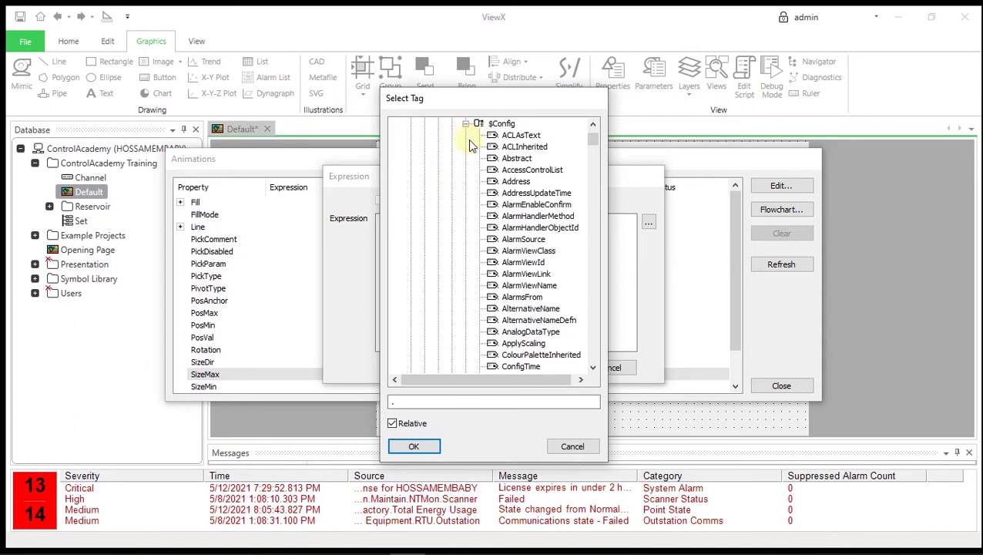
scroll(534, 218, down, 2)
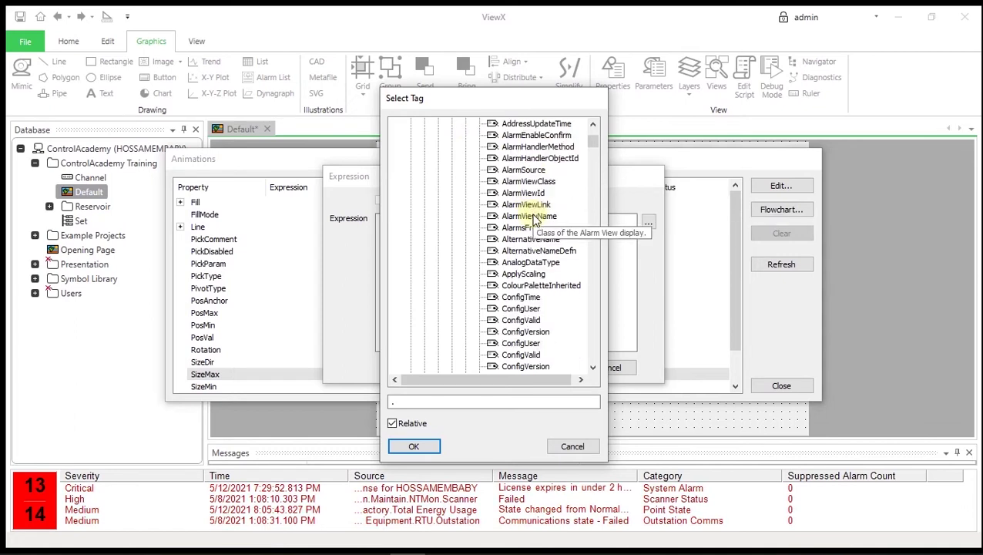
scroll(534, 219, down, 4)
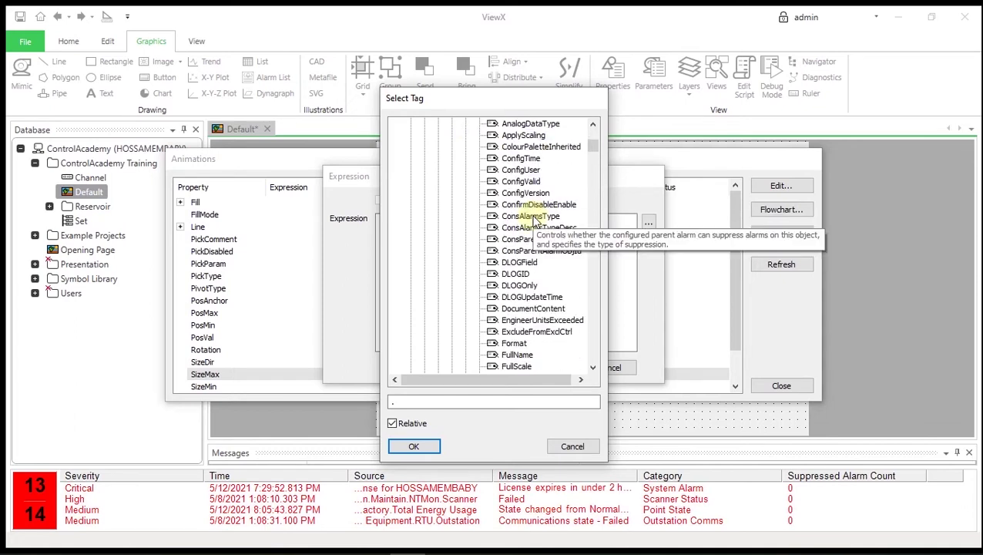
scroll(534, 218, down, 1)
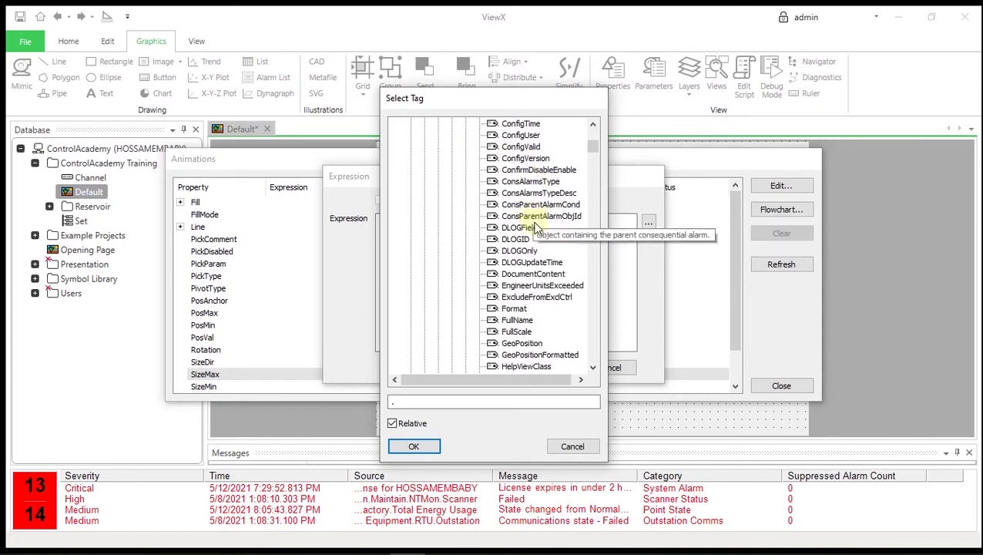
click(523, 333)
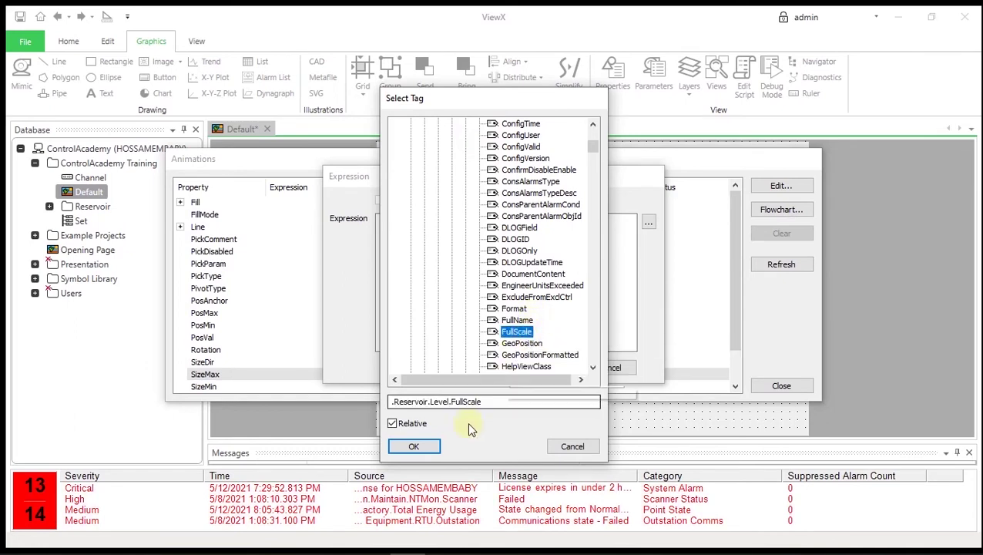
click(429, 451)
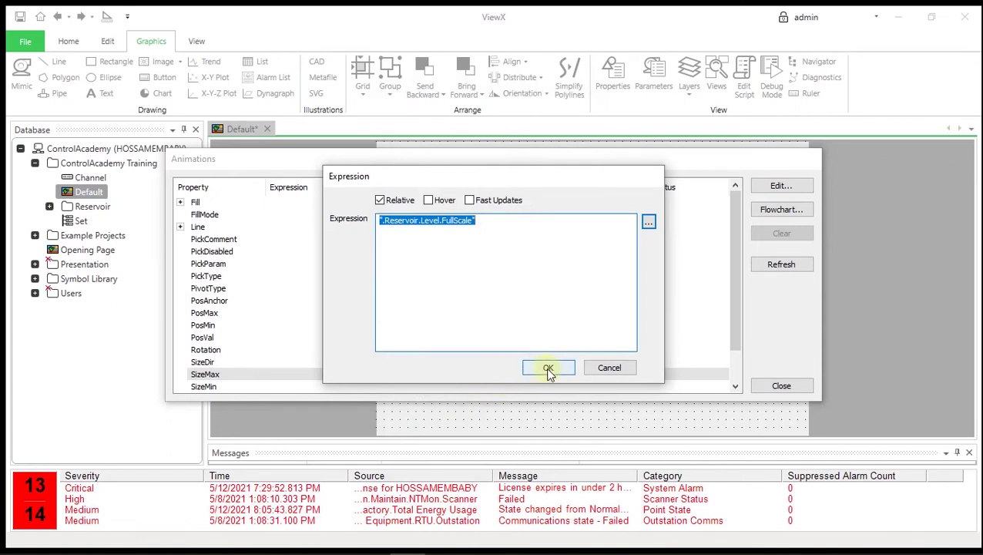
click(548, 368)
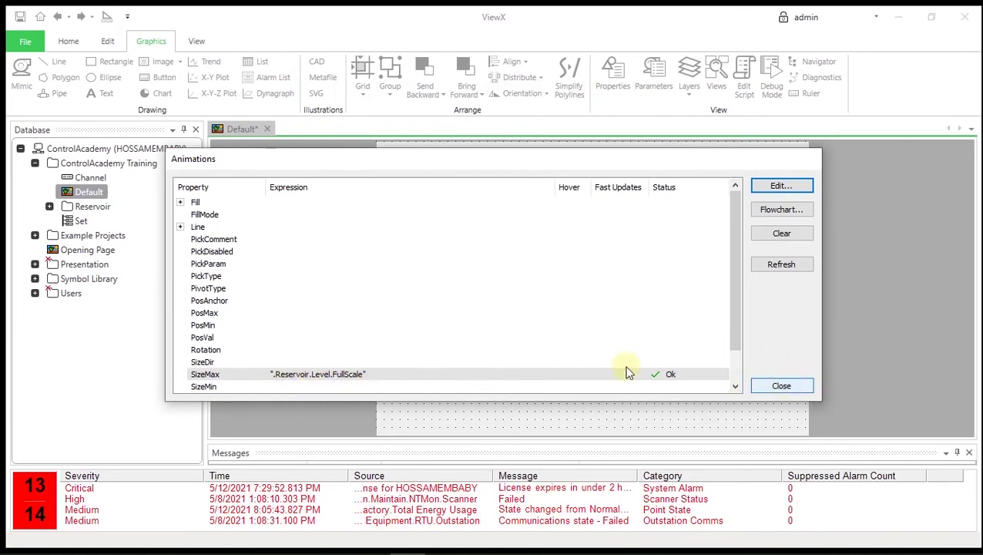
Start the SizeMin expression and browse the tag tree to the Reservoir Level point's fields.
double_click(216, 388)
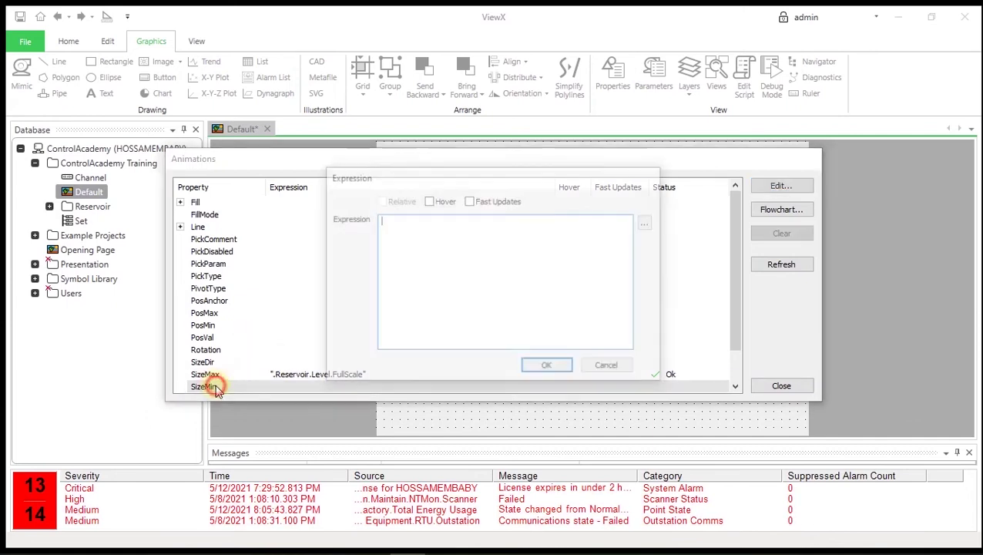
click(648, 223)
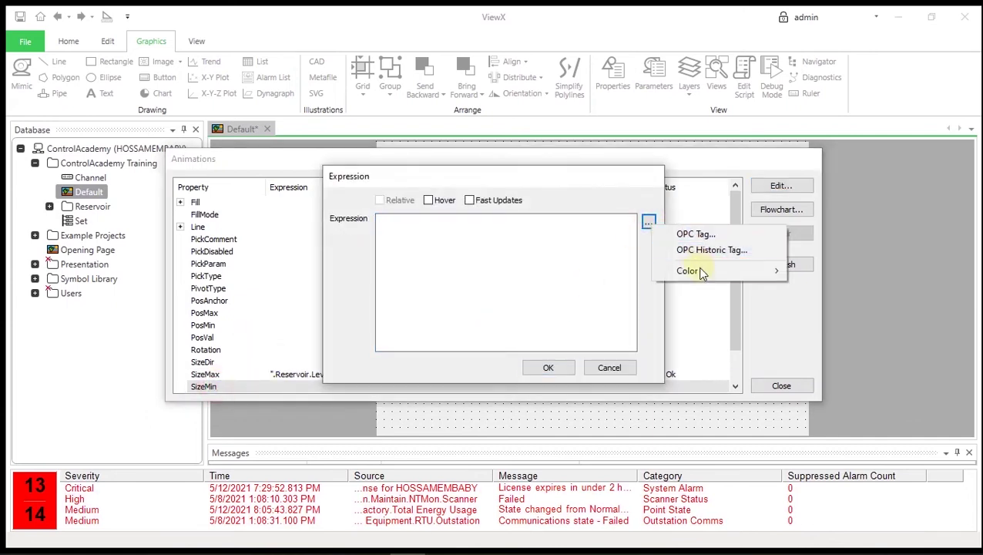
click(684, 233)
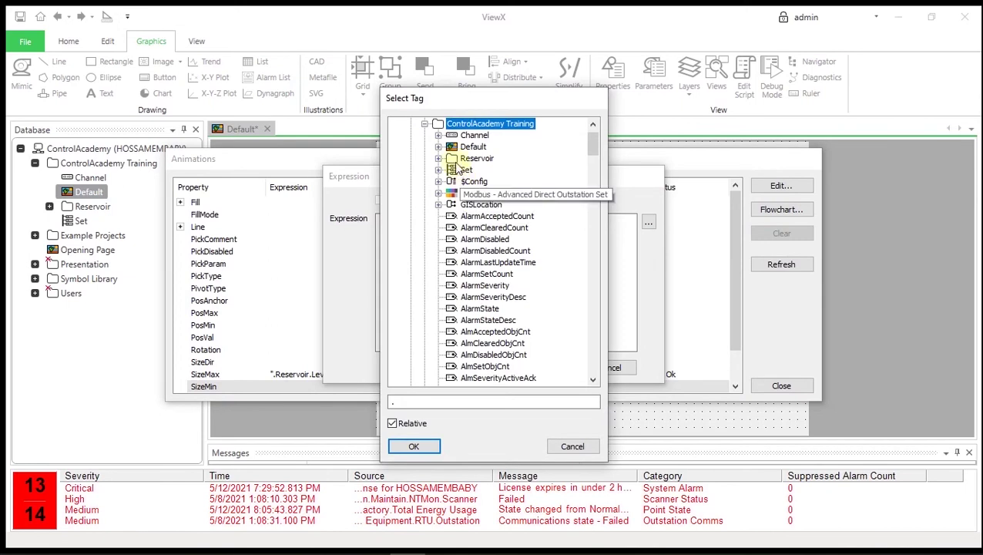
click(437, 158)
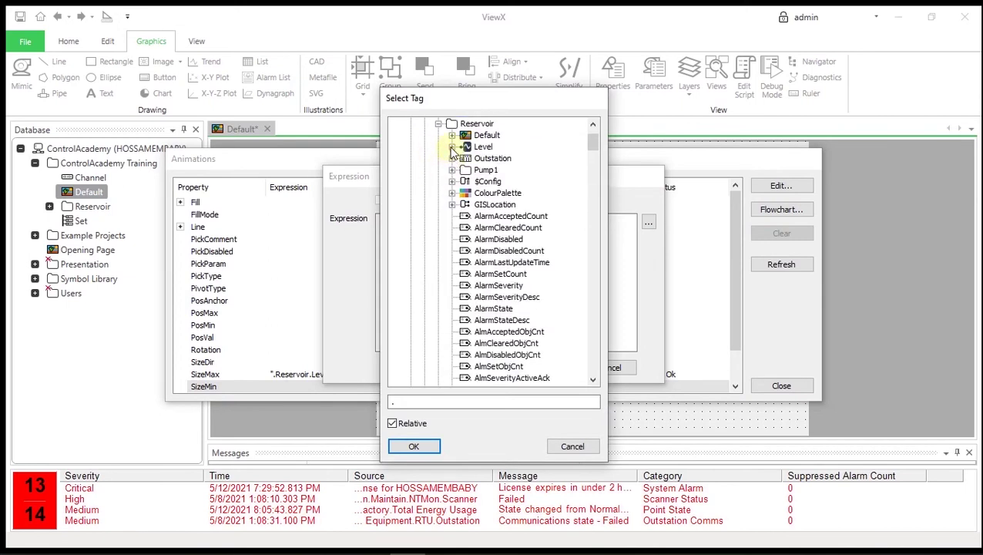
click(453, 148)
click(466, 138)
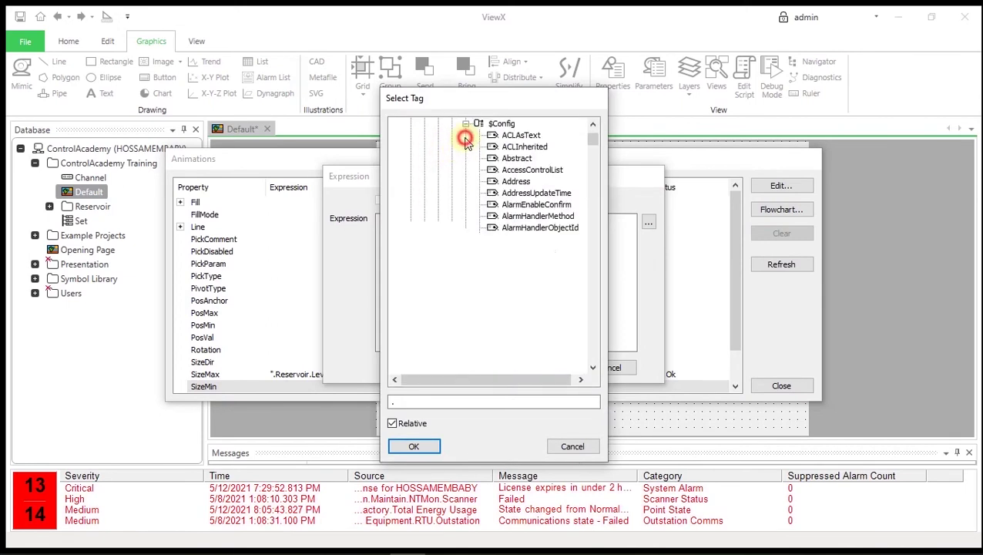
Apply .Reservoir.Level.ZeroScale as the SizeMin expression, then select SizeVal.
scroll(524, 254, down, 10)
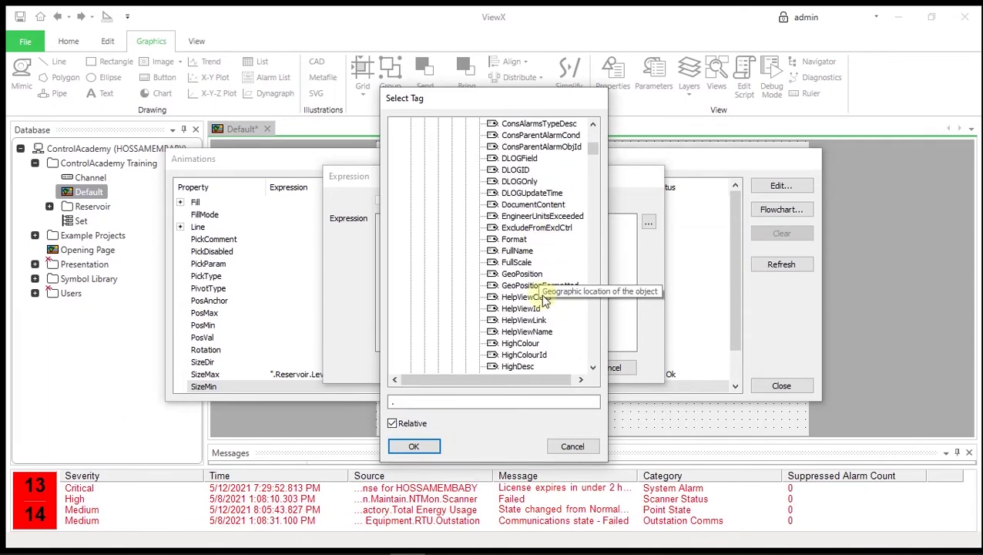
scroll(545, 301, down, 18)
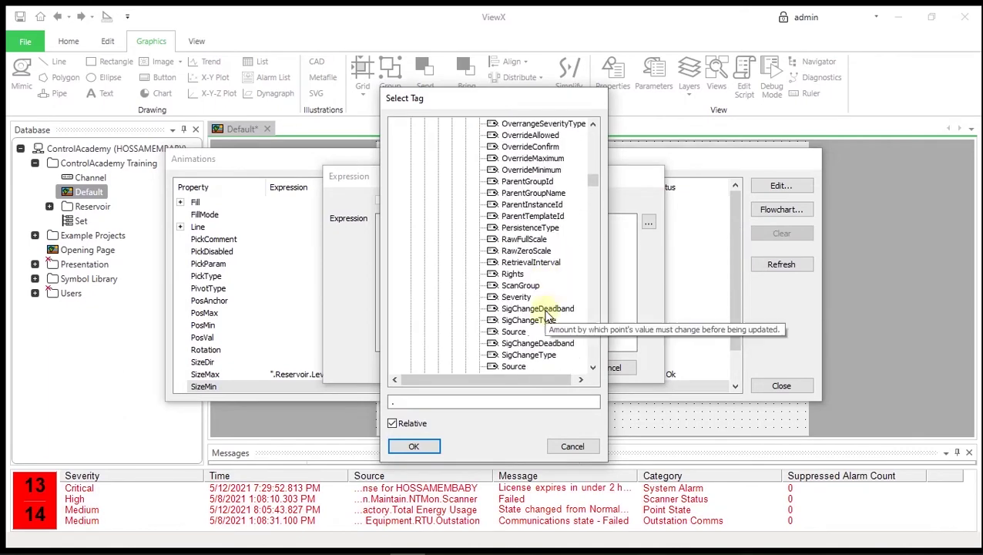
scroll(545, 316, down, 12)
scroll(538, 282, up, 5)
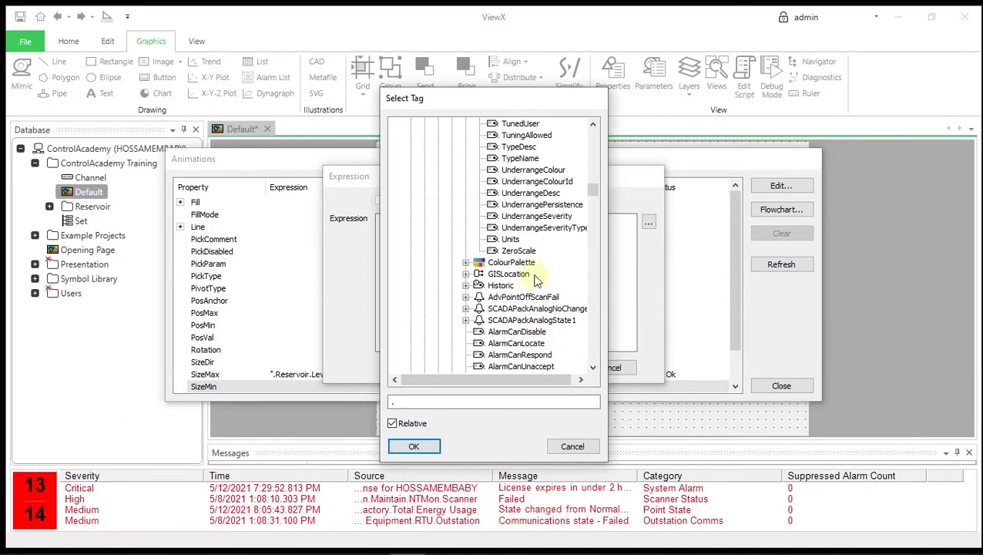
click(520, 250)
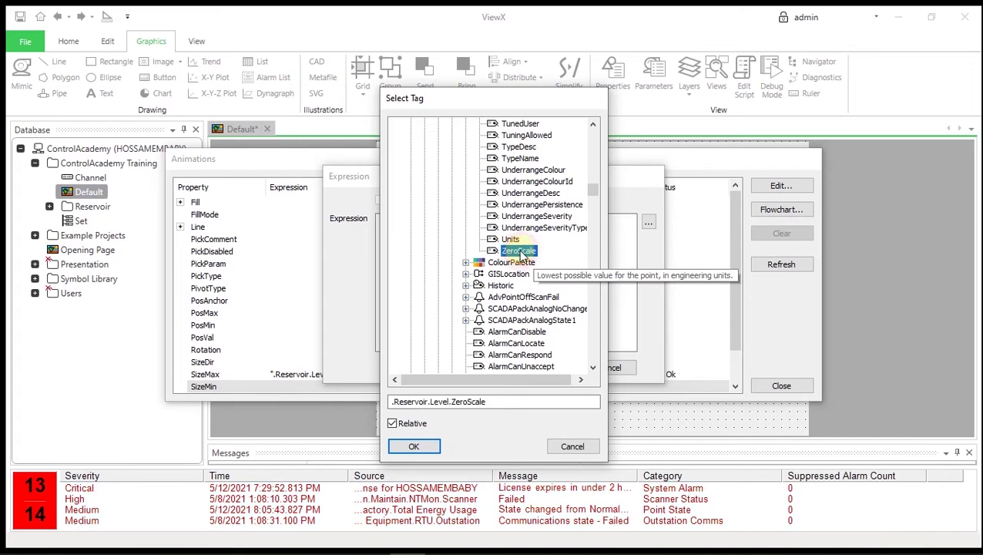
click(416, 447)
click(548, 368)
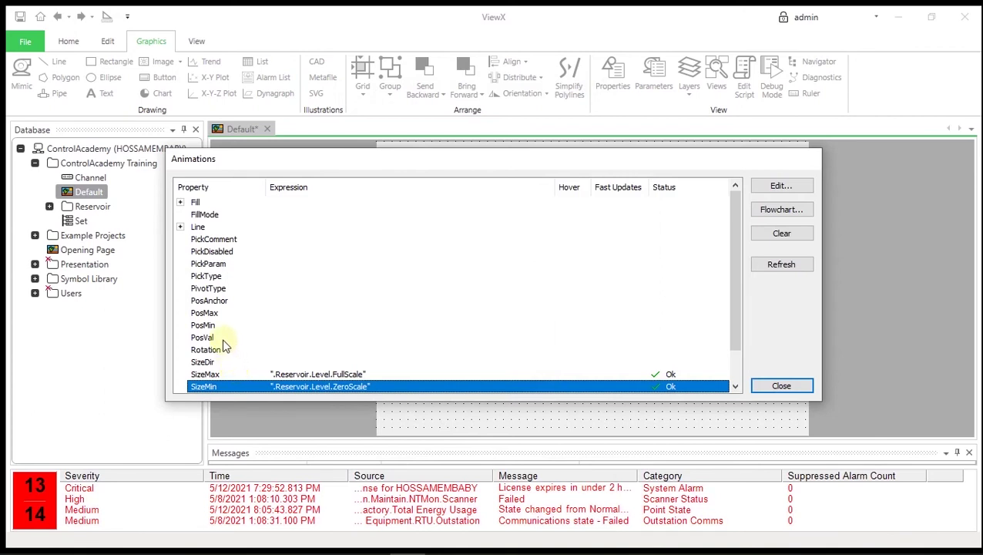
scroll(270, 347, down, 1)
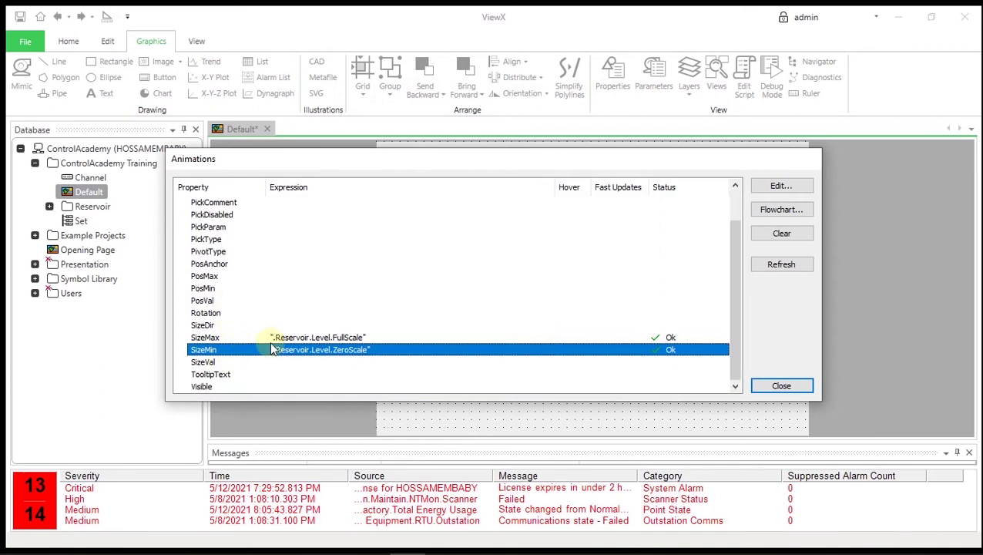
click(324, 362)
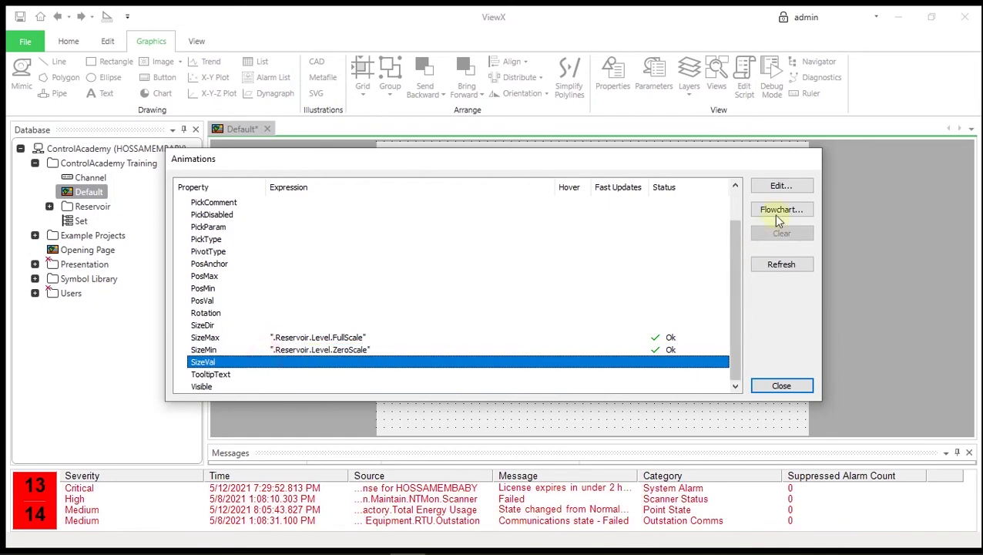
Insert the .Reservoir.Level.CurrentValue tag into the SizeVal expression.
click(781, 190)
click(649, 221)
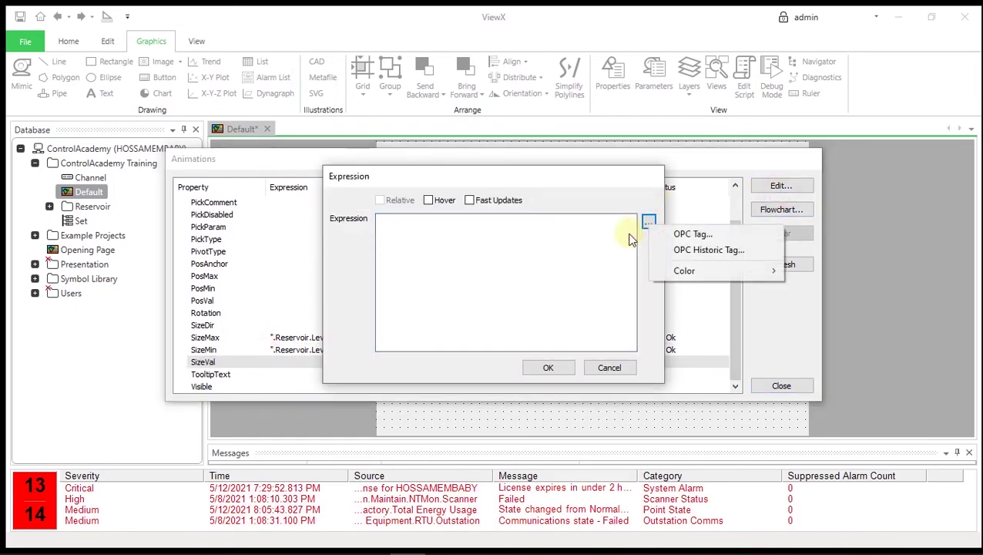
click(688, 234)
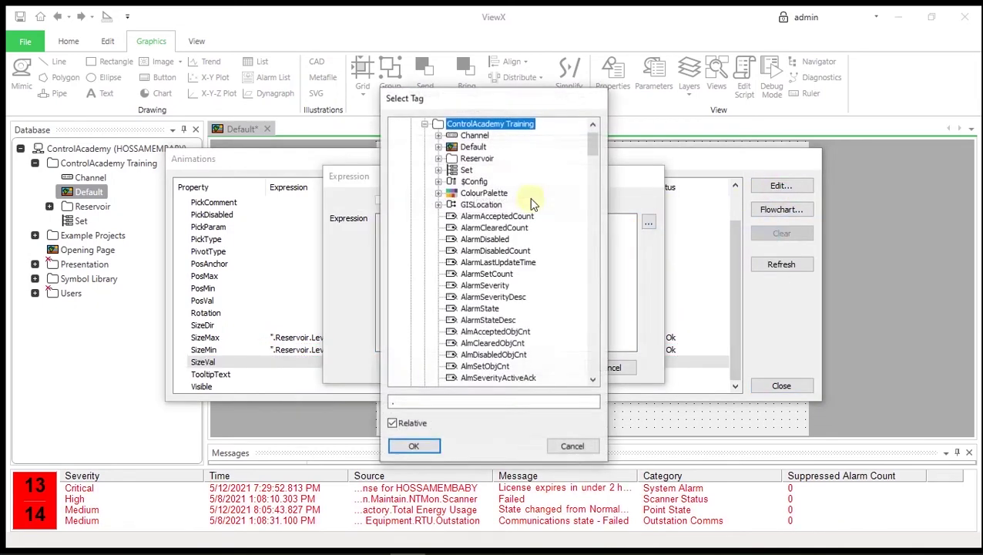
click(438, 160)
click(453, 146)
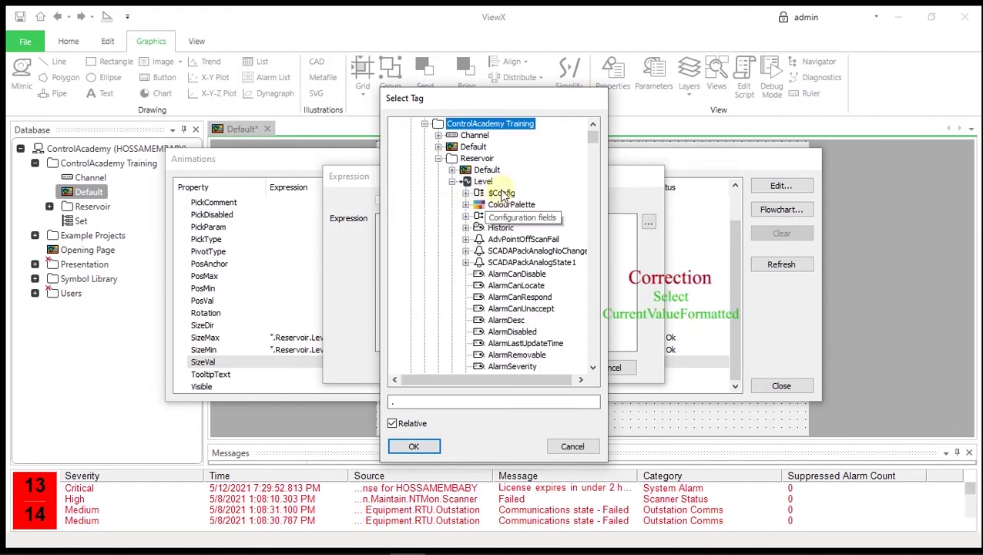
scroll(543, 197, down, 6)
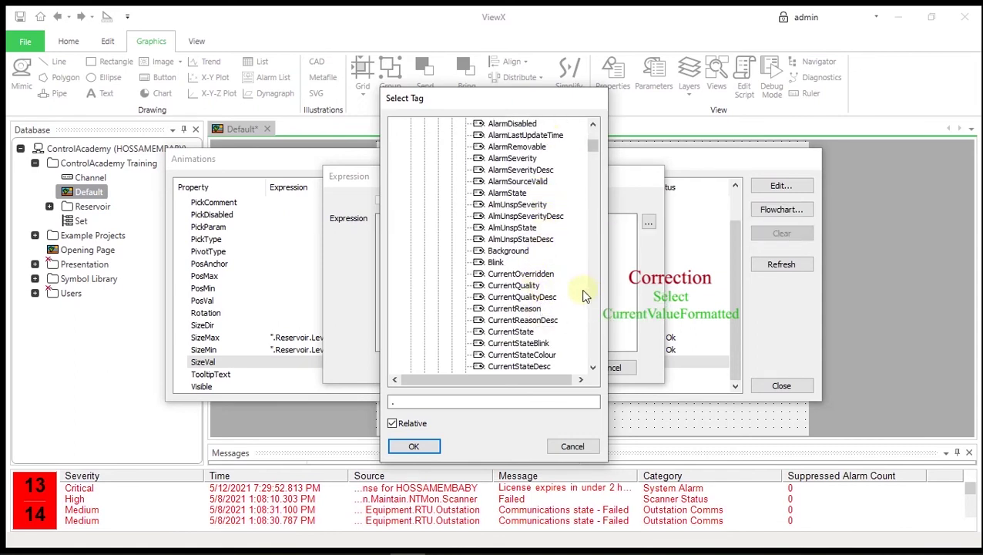
scroll(584, 295, down, 3)
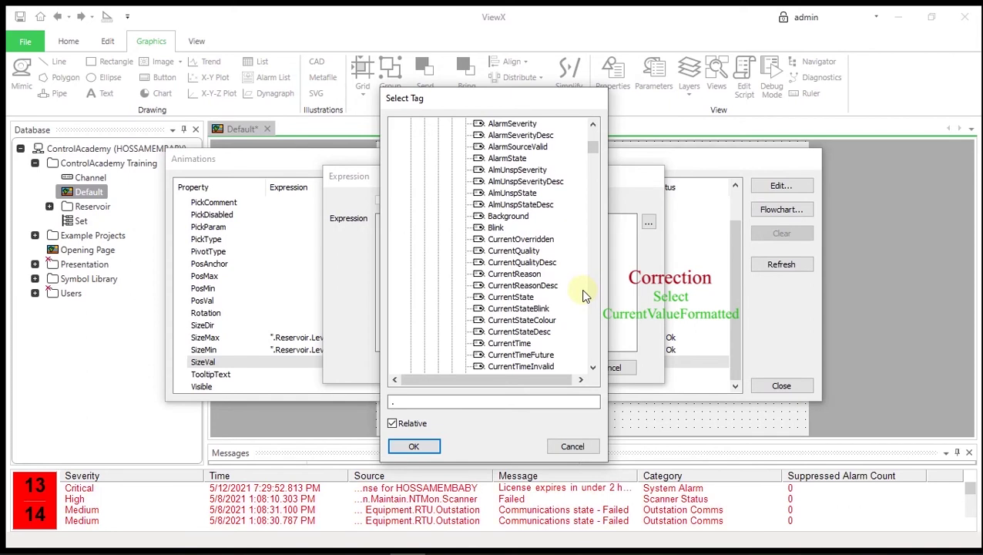
click(511, 308)
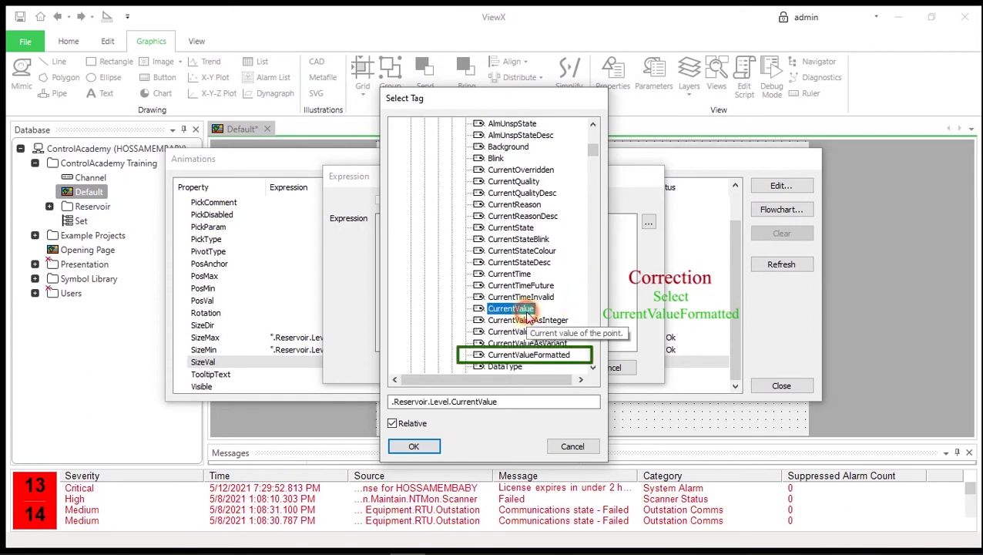
click(413, 446)
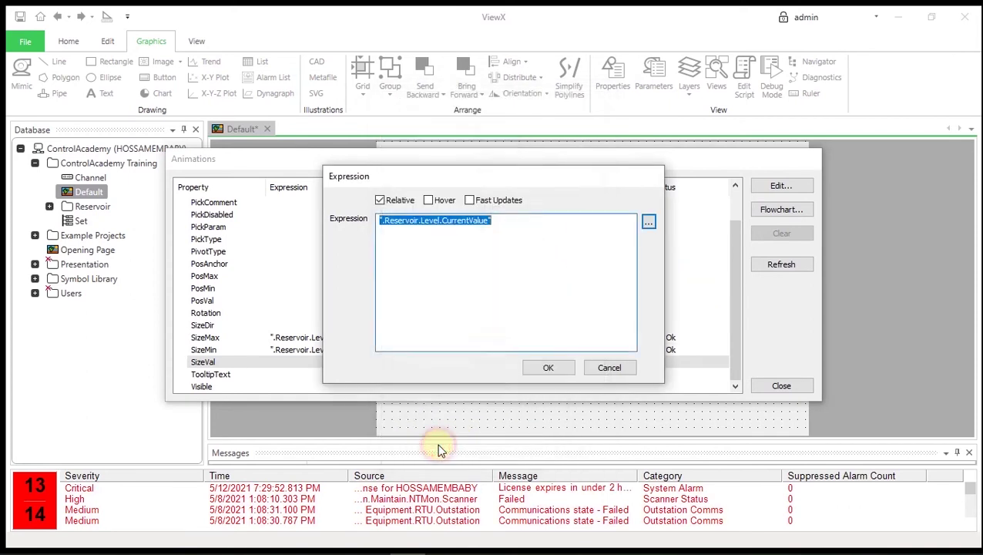
Enable Fast Updates, confirm the SizeVal expression, and close the Animations dialog.
click(469, 199)
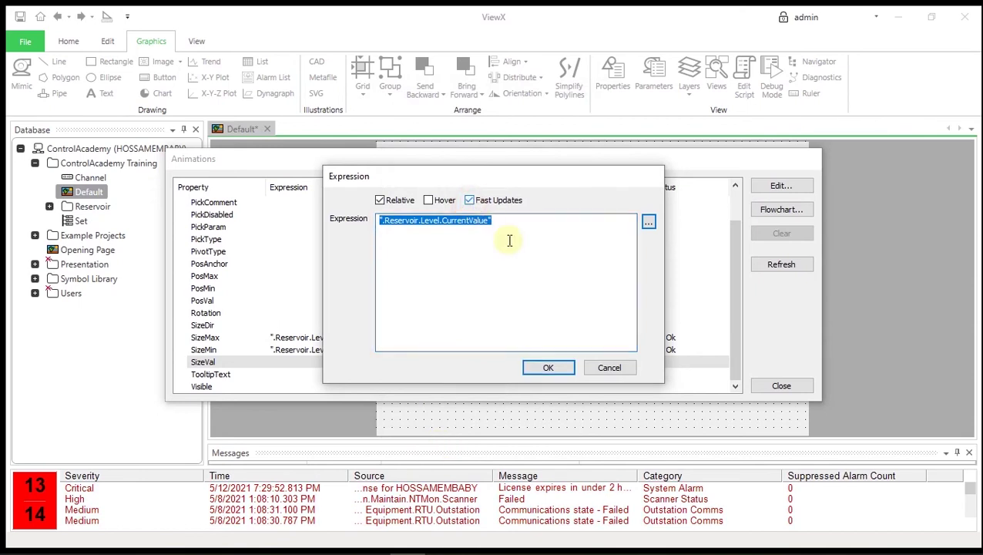
click(549, 368)
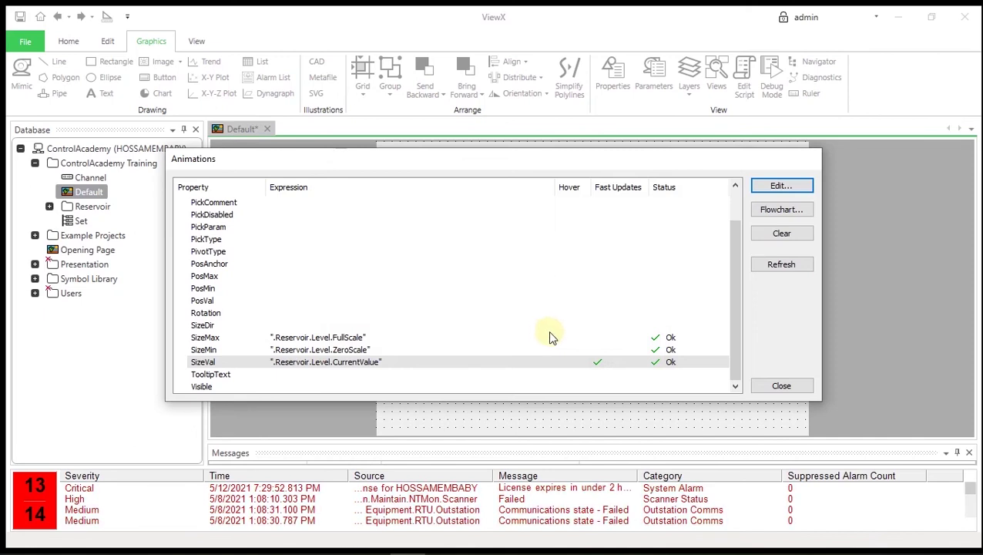
click(780, 387)
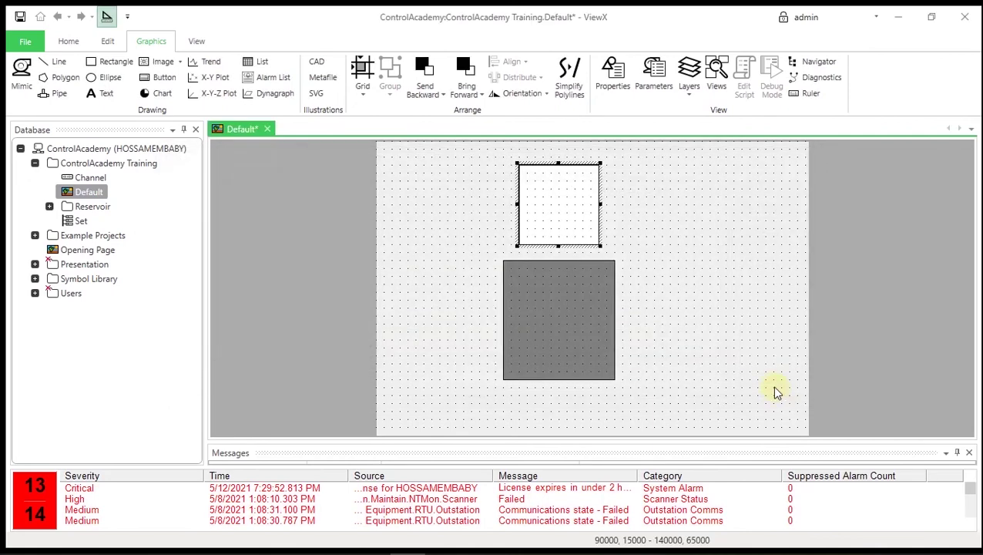
Set the water rectangle's vertical Dynamic Sizing to Bottom to Top in its Properties.
right_click(558, 222)
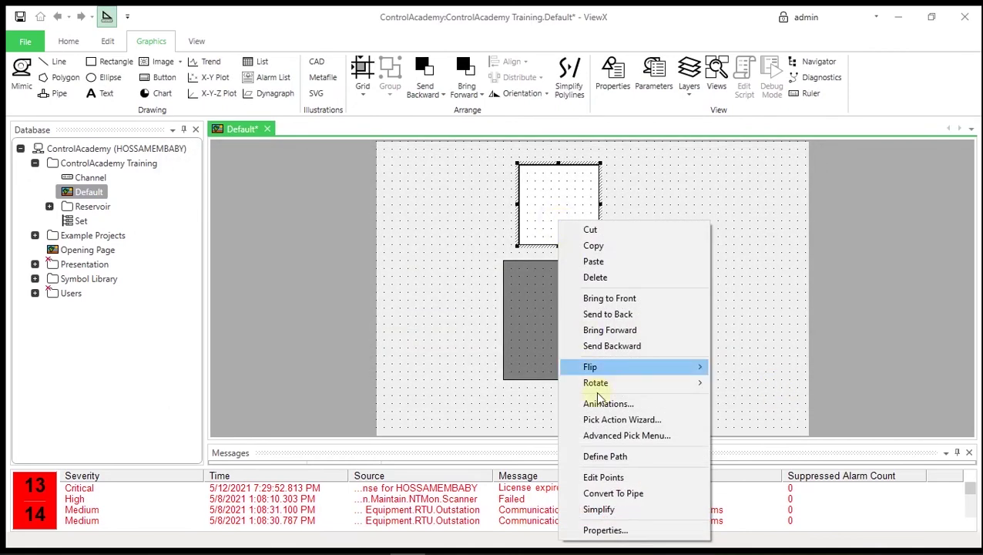
click(621, 529)
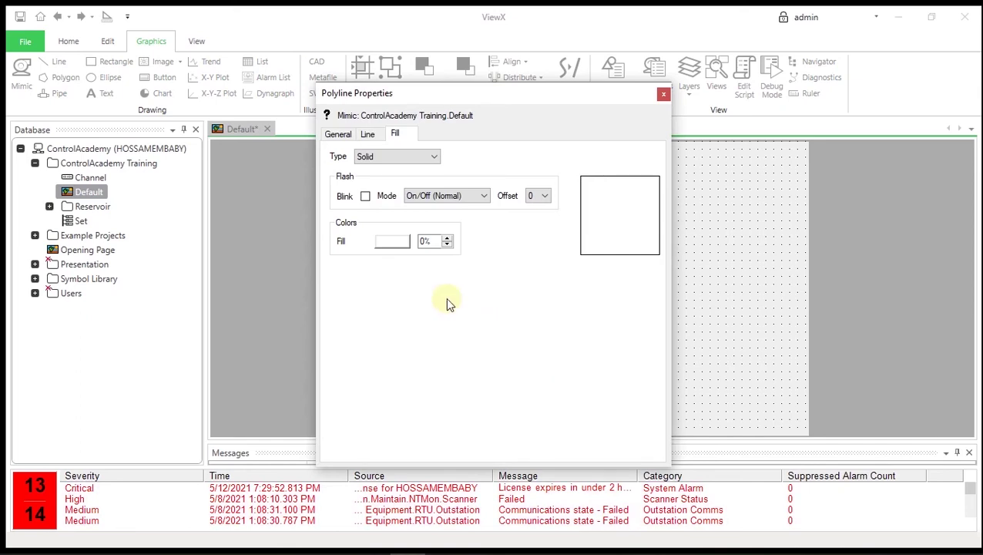
click(338, 135)
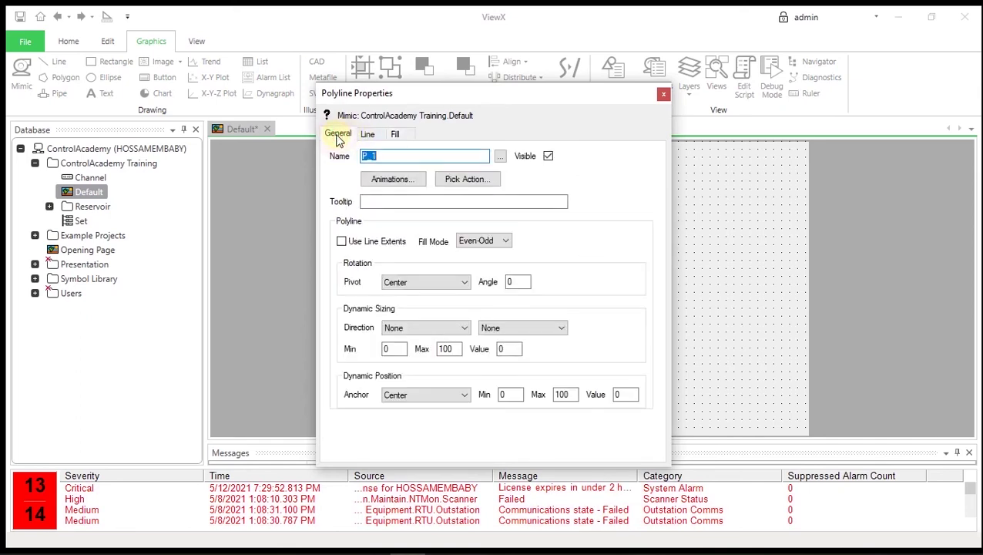
click(535, 327)
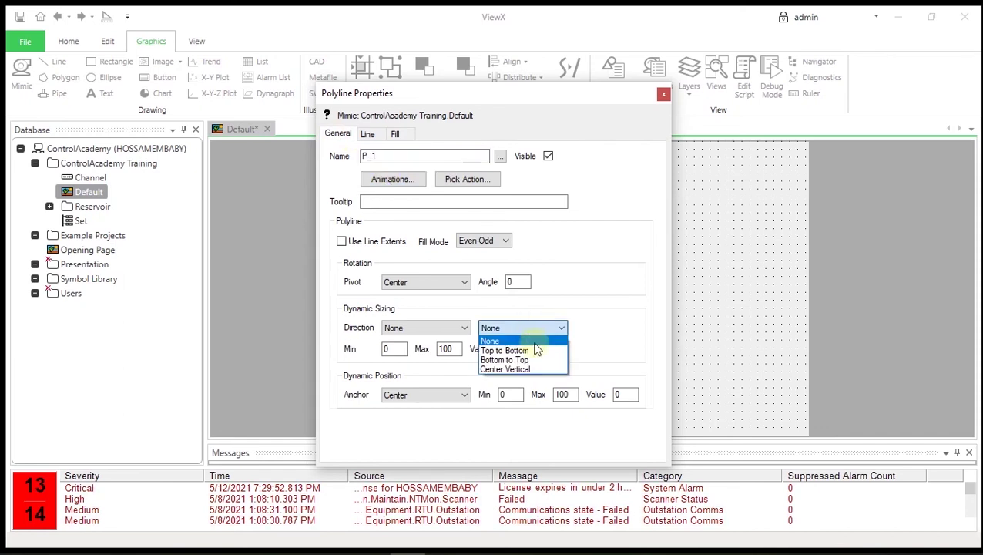
click(530, 360)
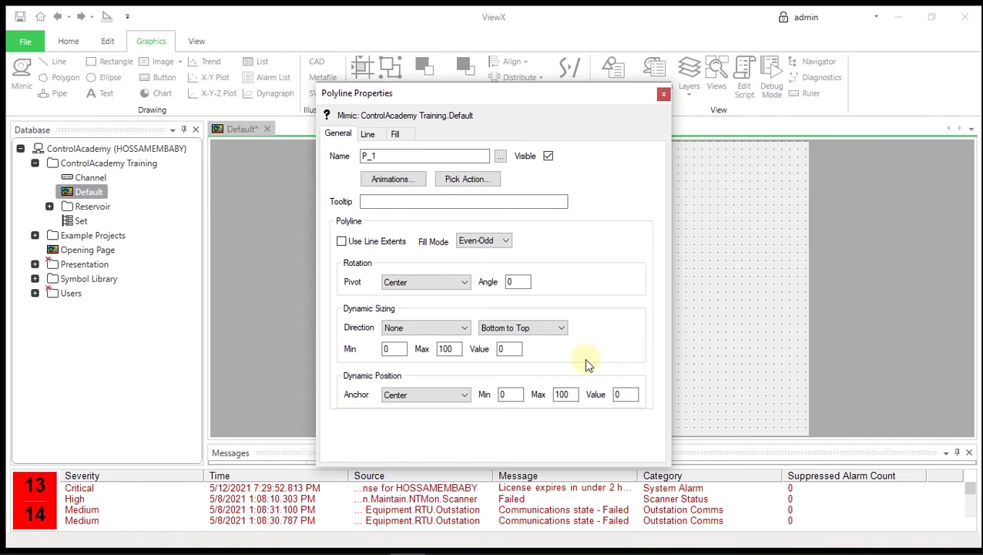
click(664, 93)
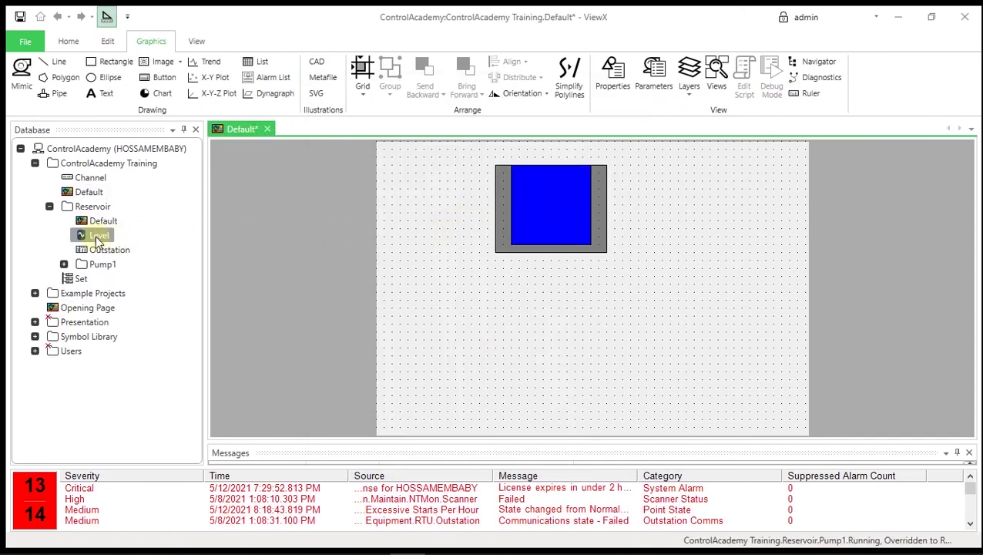
Check the Reservoir Level point's Override settings (0 to 100), then return to the Default mimic.
double_click(96, 239)
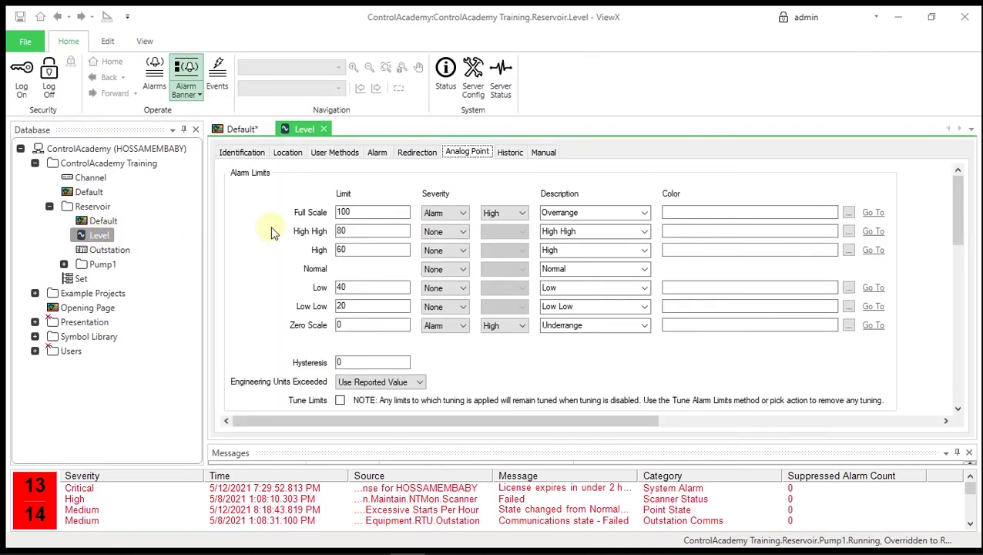
scroll(271, 233, down, 5)
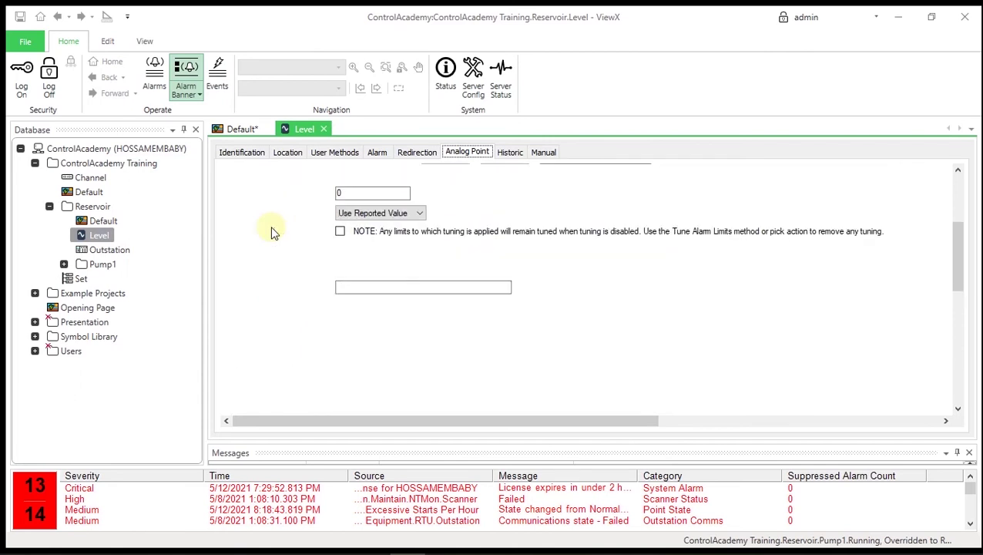
scroll(271, 231, down, 5)
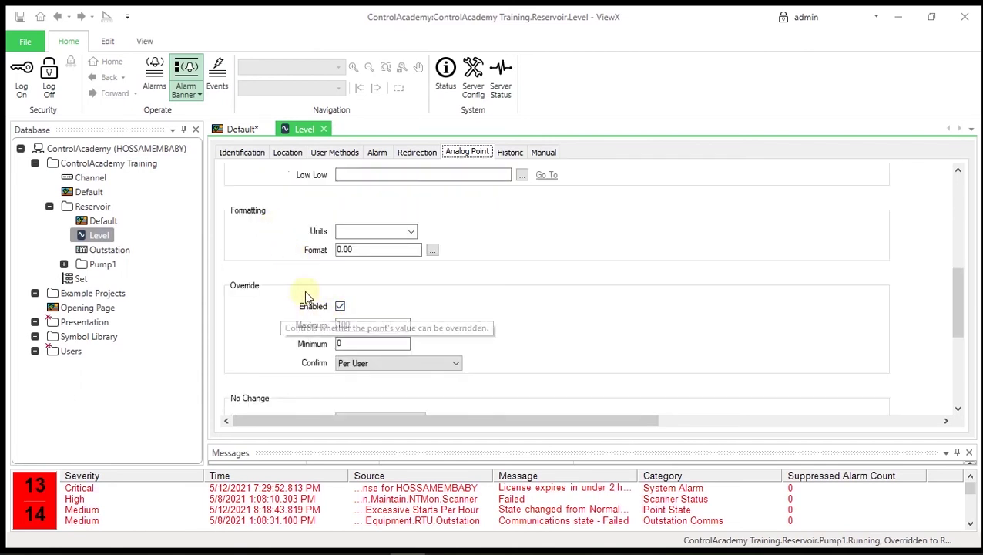
click(20, 24)
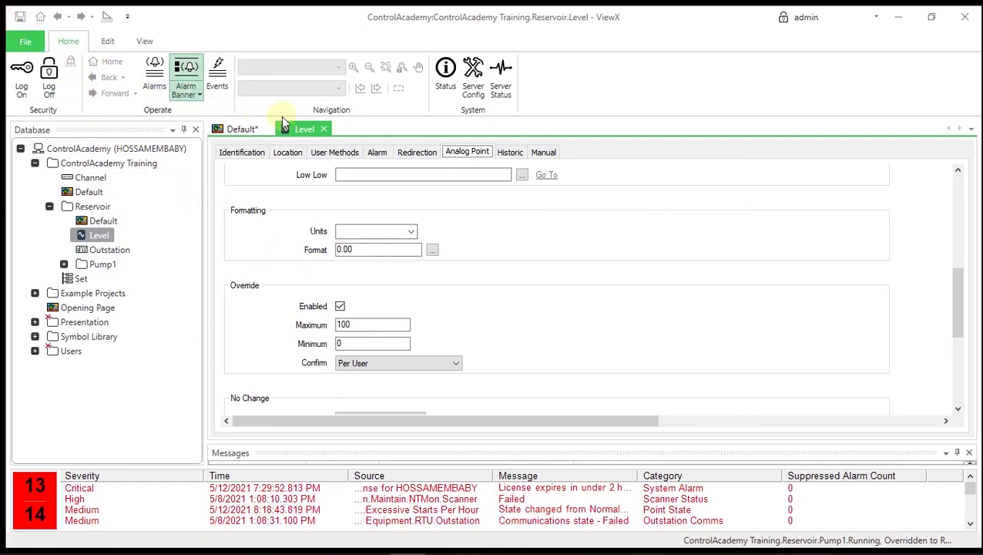
click(324, 129)
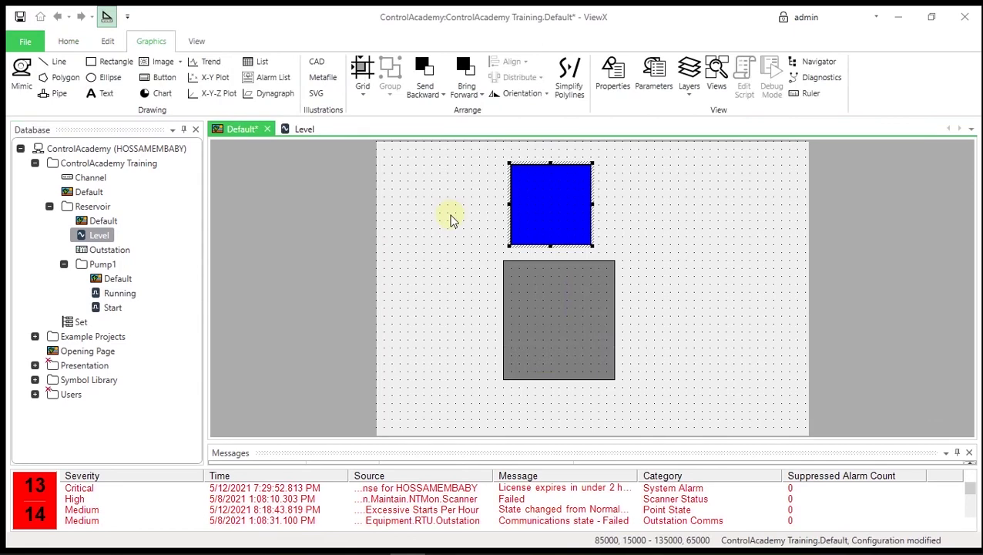
Leave Design Mode, override the reservoir Level to 20, then reopen the Override dialog.
click(109, 24)
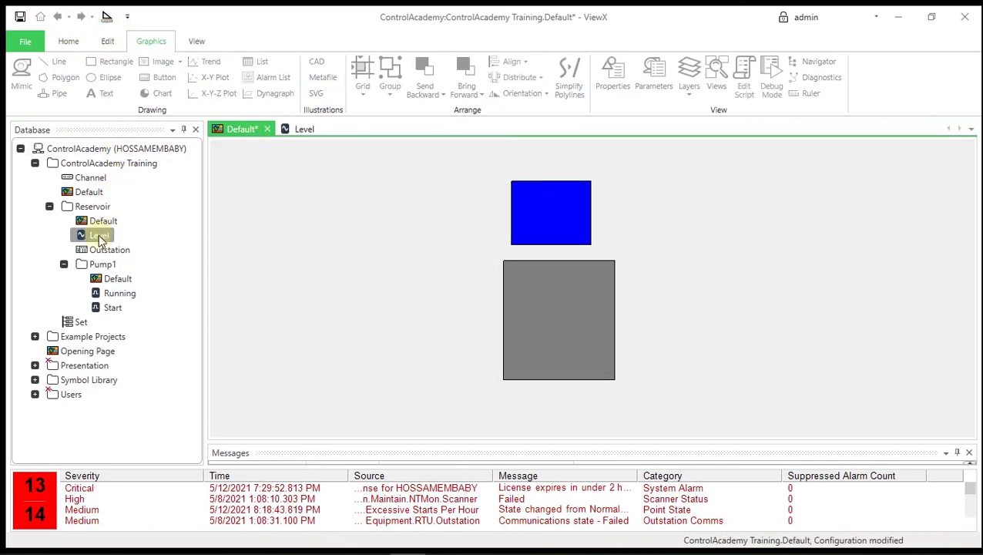
right_click(99, 236)
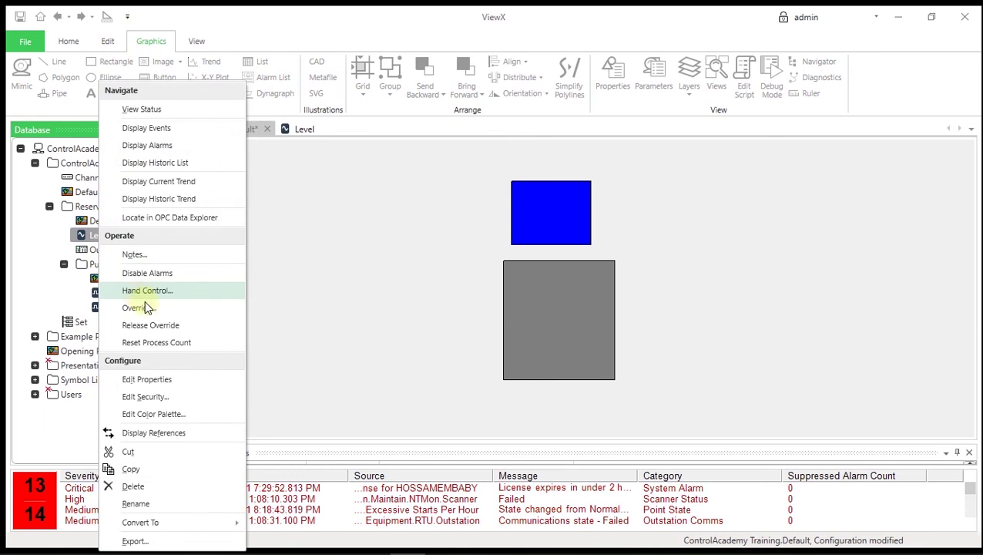
click(158, 314)
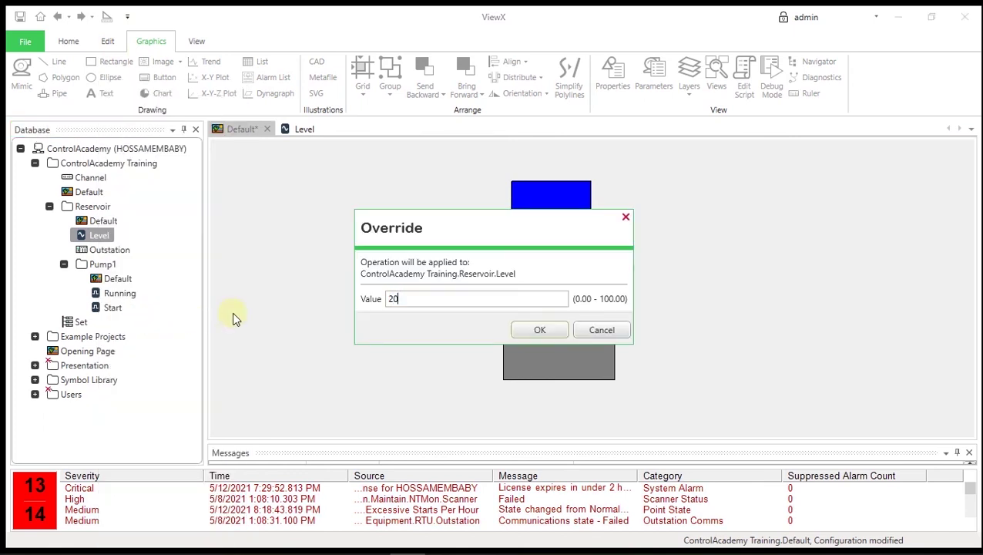
key(Return)
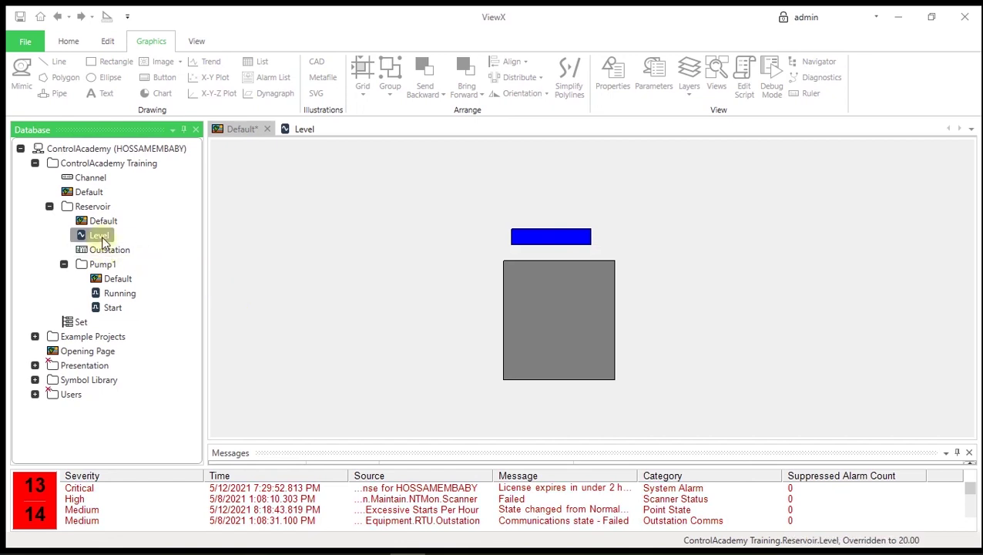
right_click(102, 236)
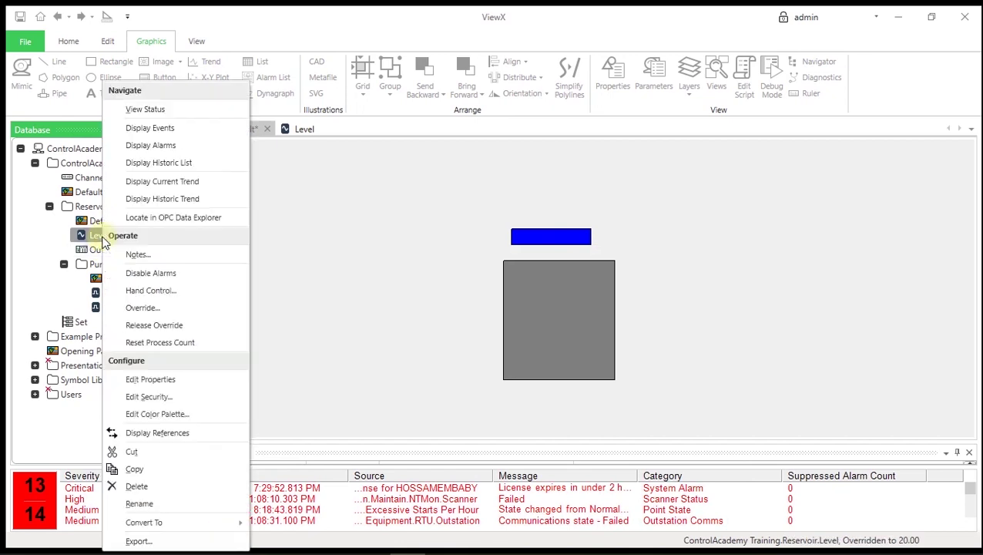
click(150, 308)
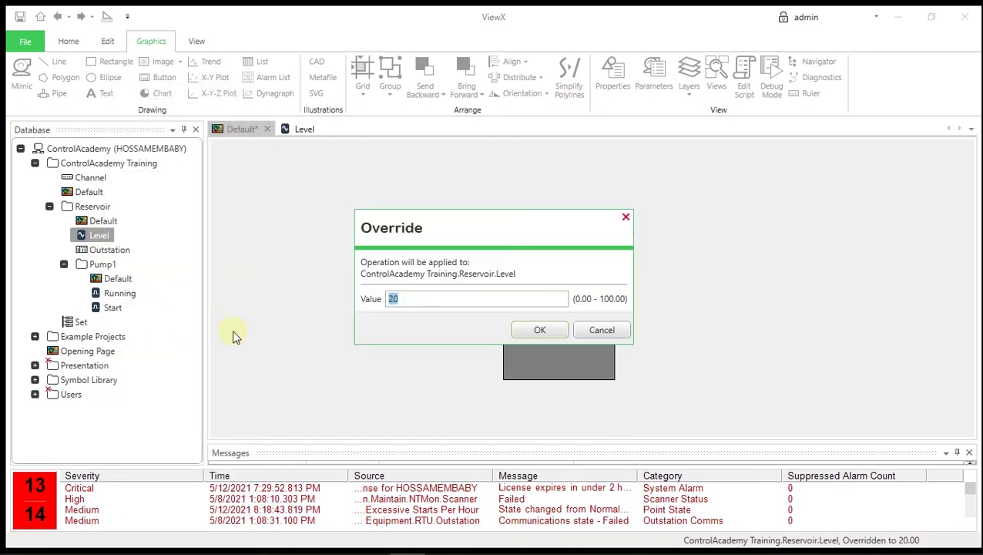